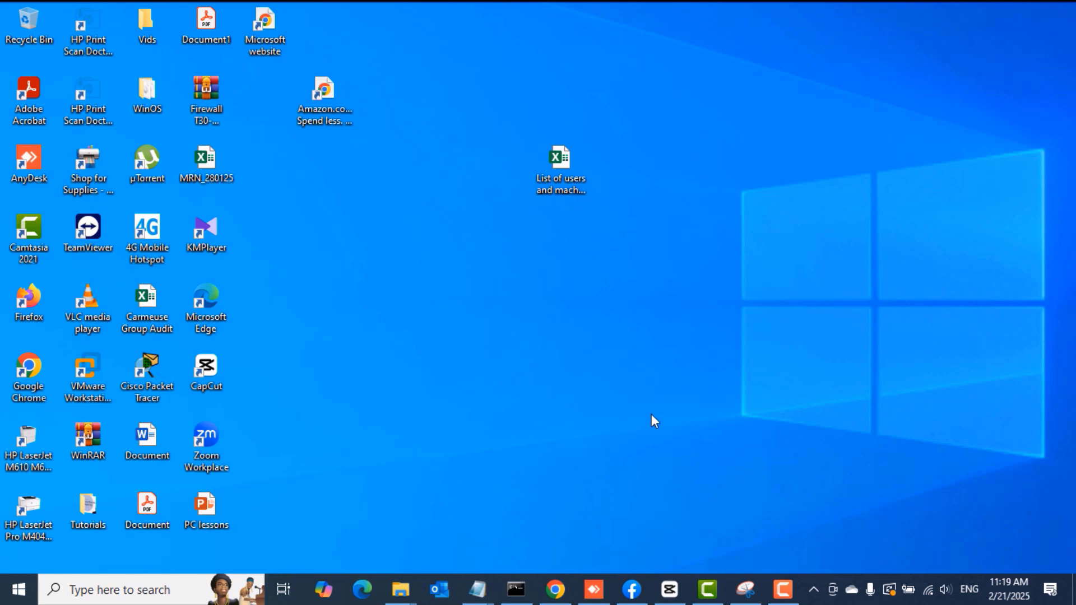
Switch to Google Chrome and search the web for "idrive download".
click(554, 590)
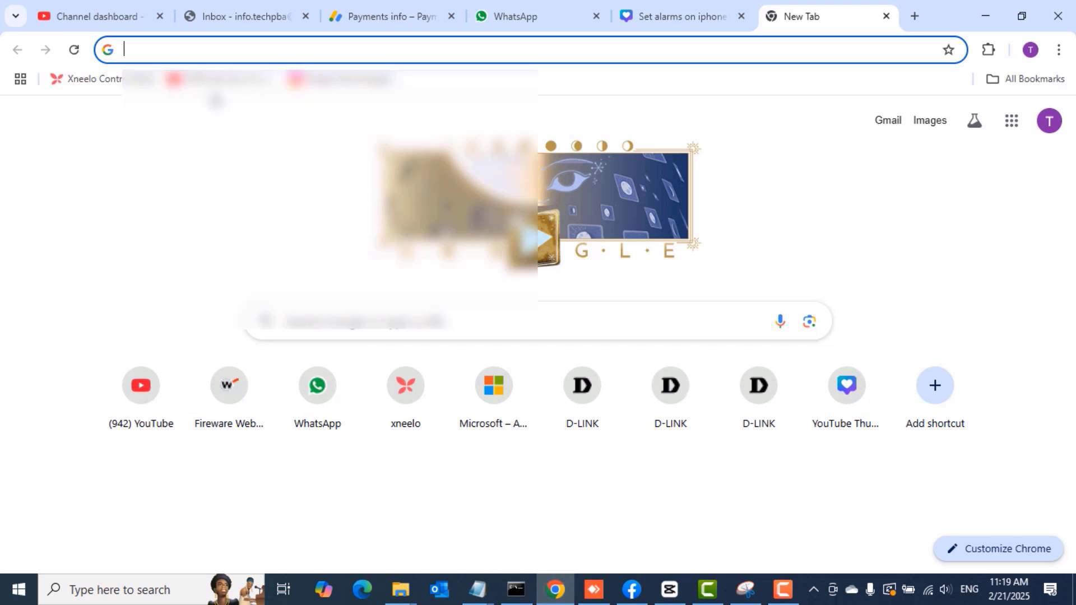
click(160, 49)
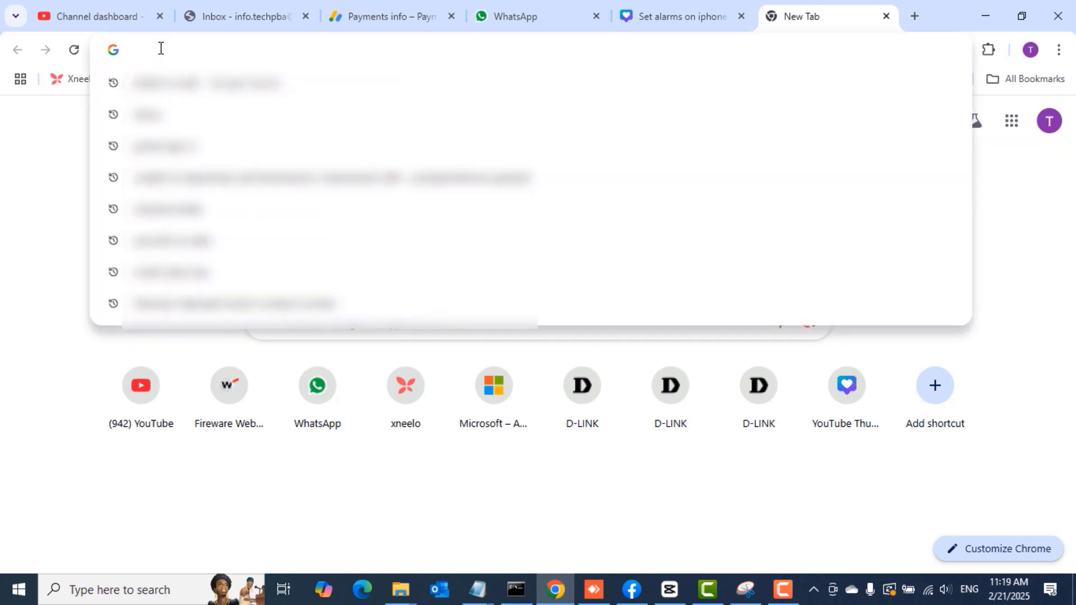
text(idrove)
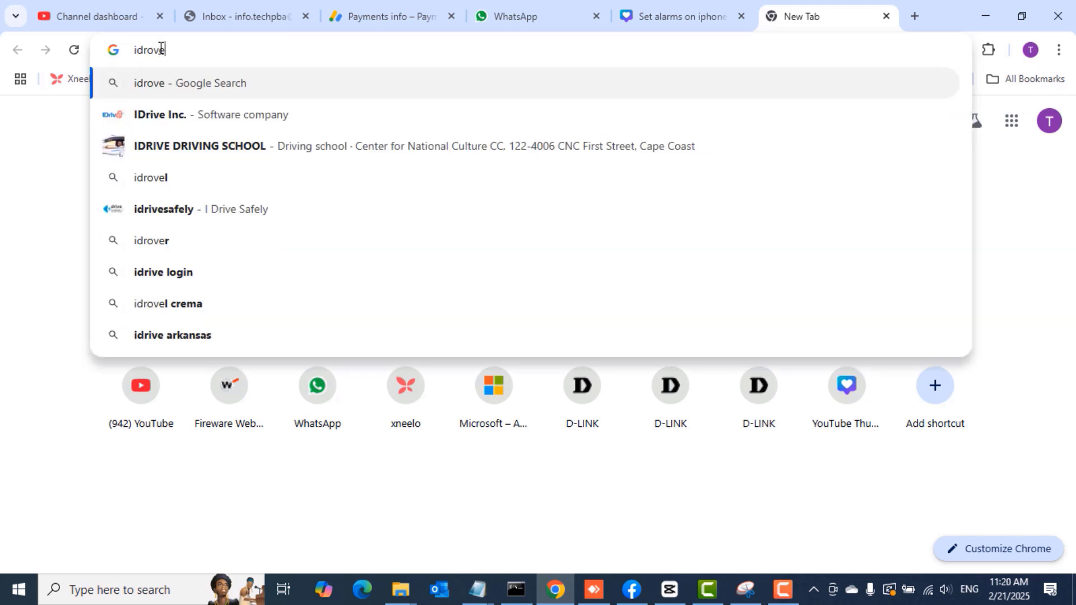
key(BackSpace)
key(BackSpace)
key(BackSpace)
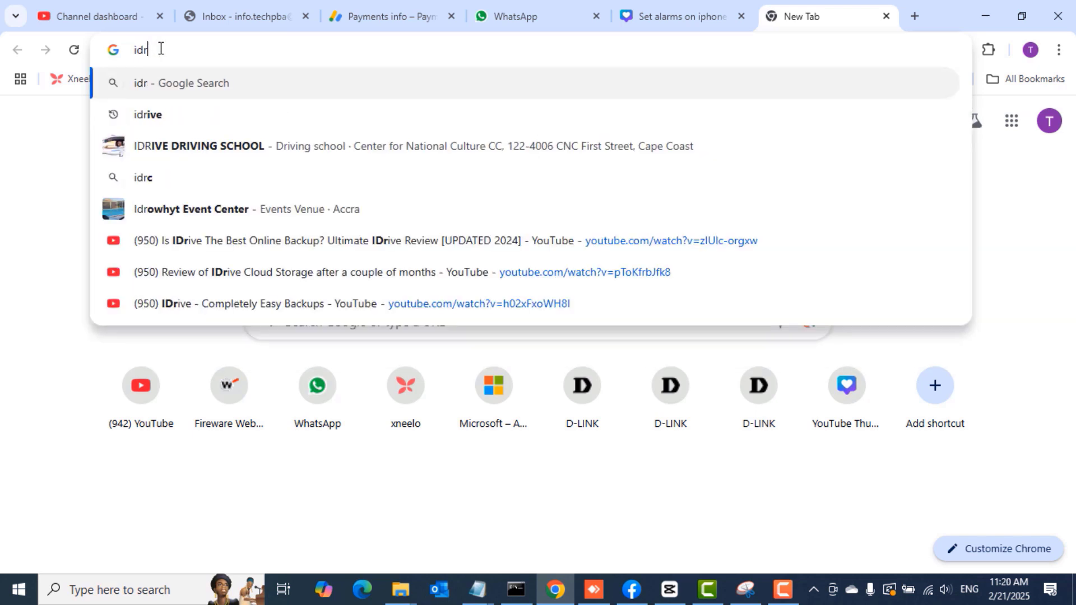
text(ive down)
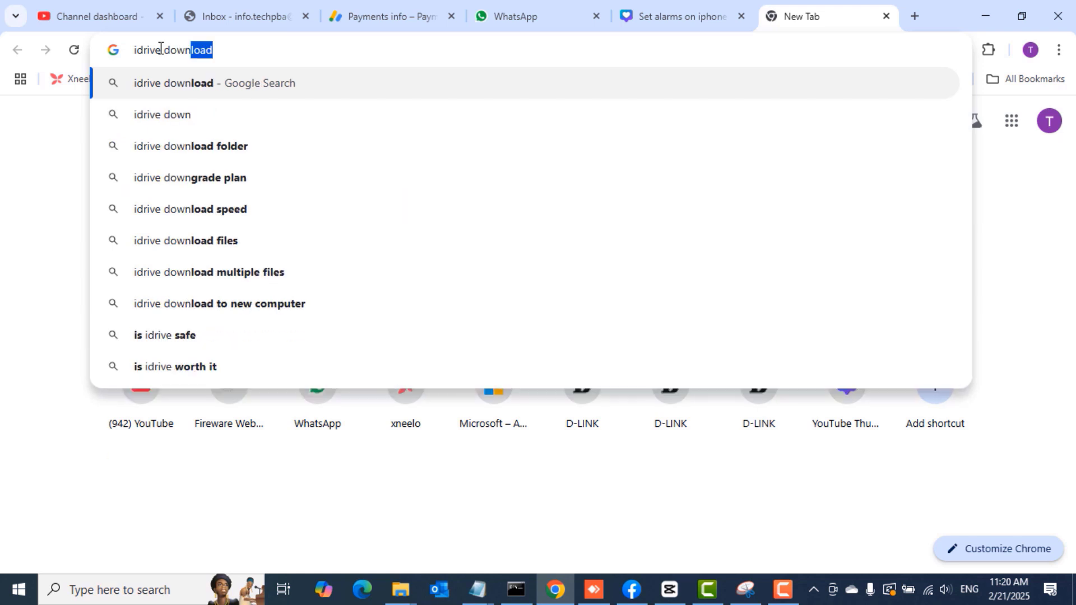
text(load)
key(Return)
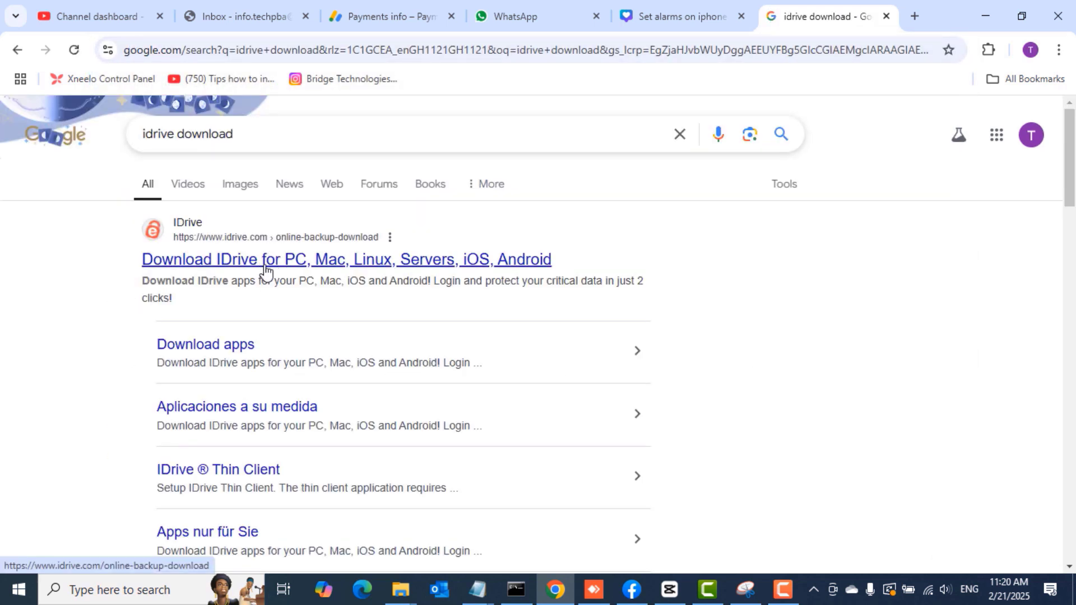
Open IDrive's official download page from the search results in a new tab and download the Windows client.
right_click(317, 264)
click(375, 281)
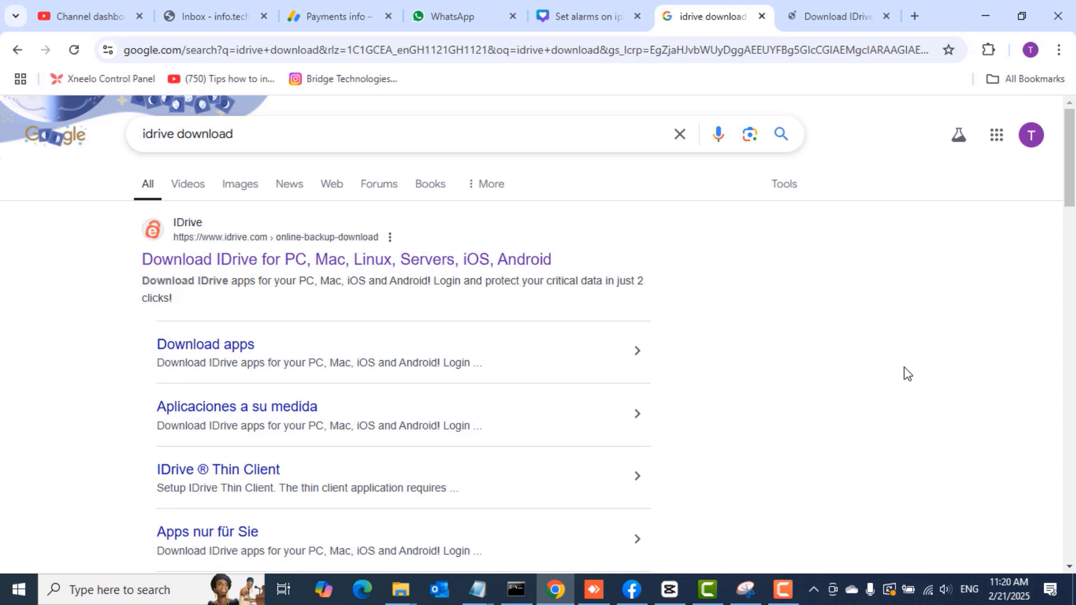
click(836, 14)
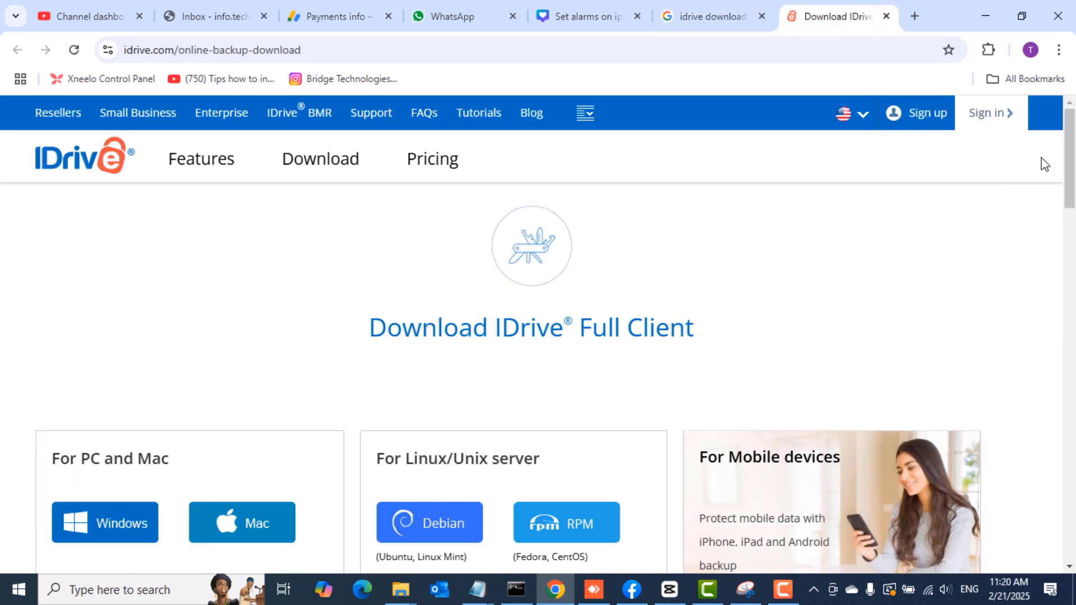
drag(1072, 149, 1070, 190)
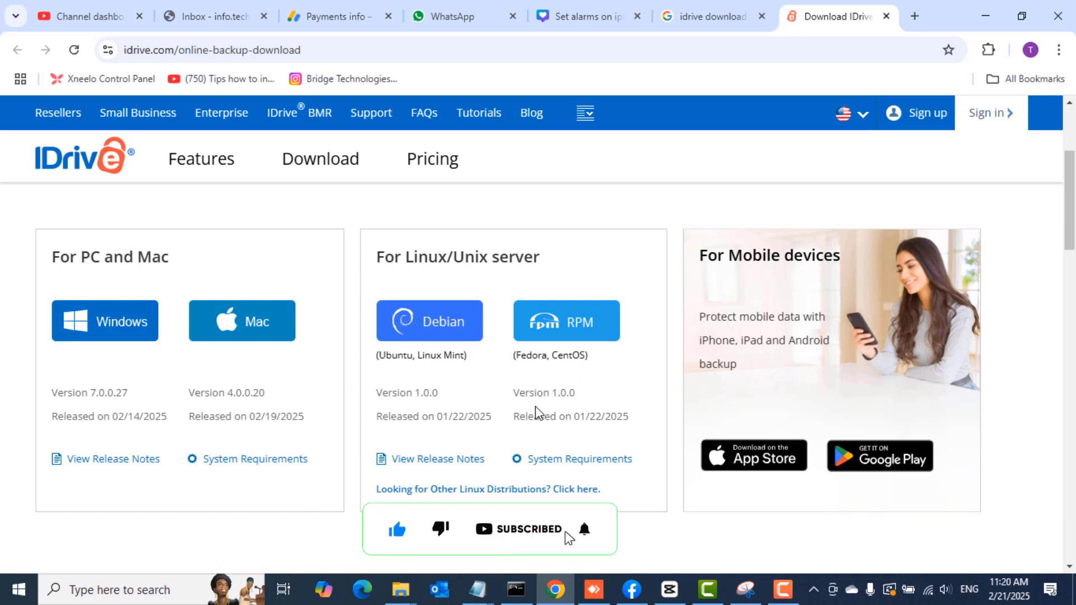
click(106, 323)
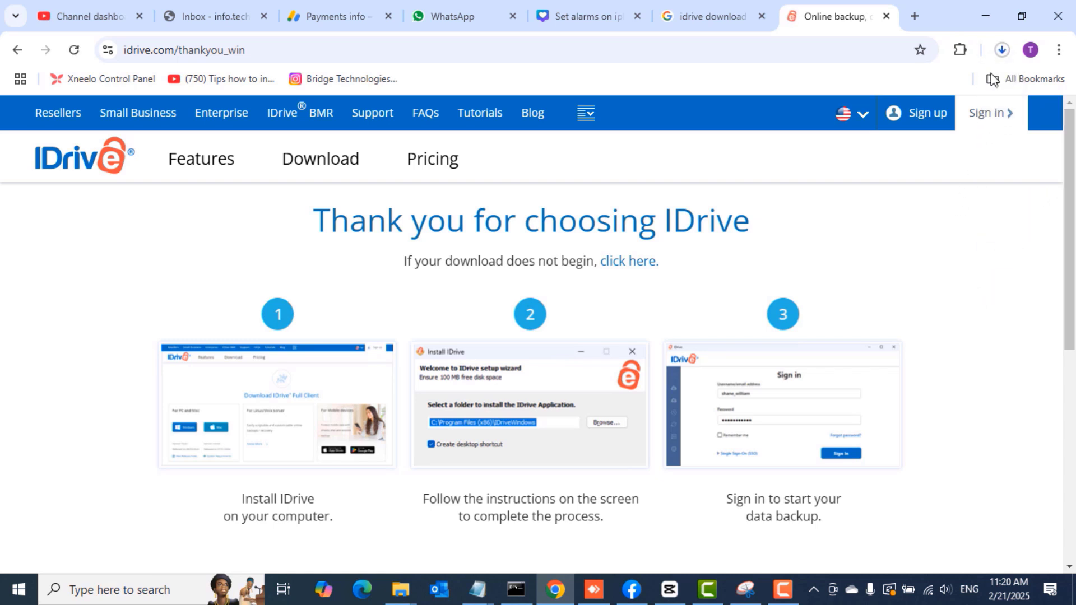
Launch the downloaded IDriveWinSetup.exe and install IDrive in C:\Program Files (x86)\IDriveWindows with a desktop shortcut.
click(1002, 50)
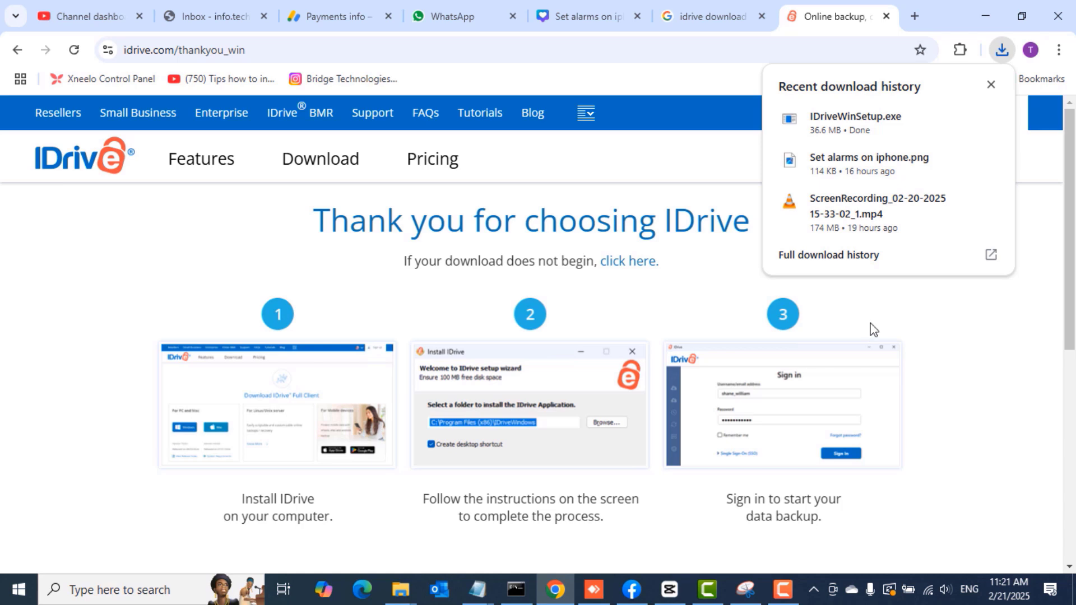
click(779, 289)
click(986, 16)
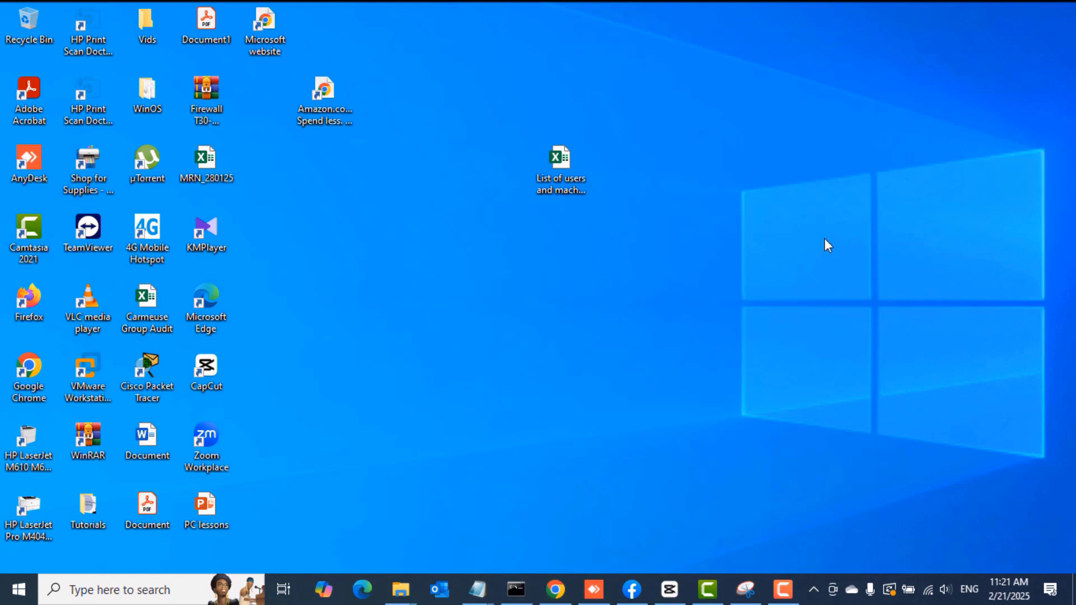
right_click(862, 182)
click(878, 229)
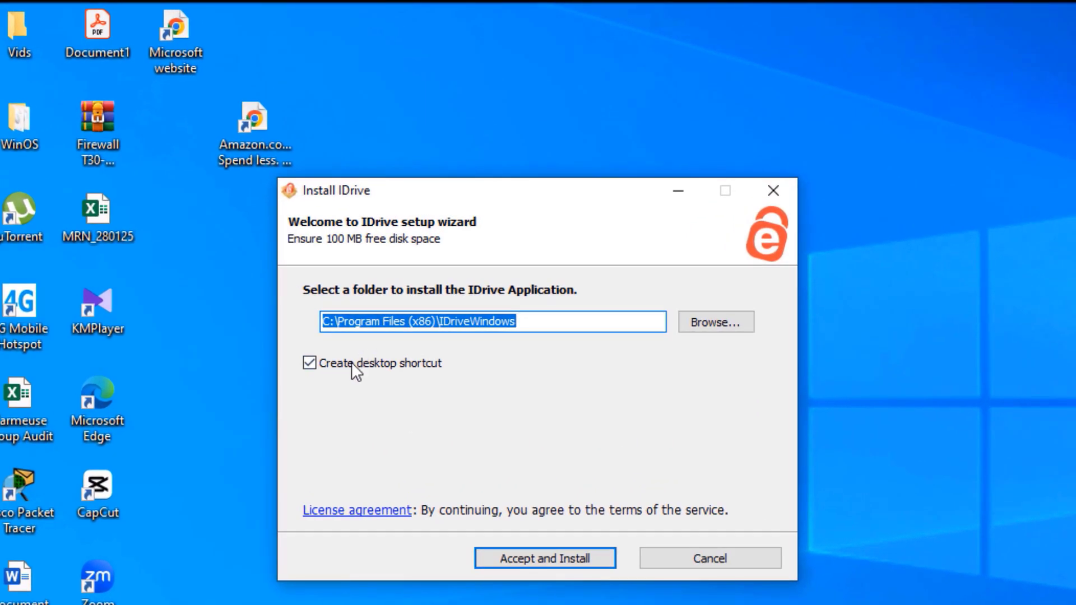
click(533, 559)
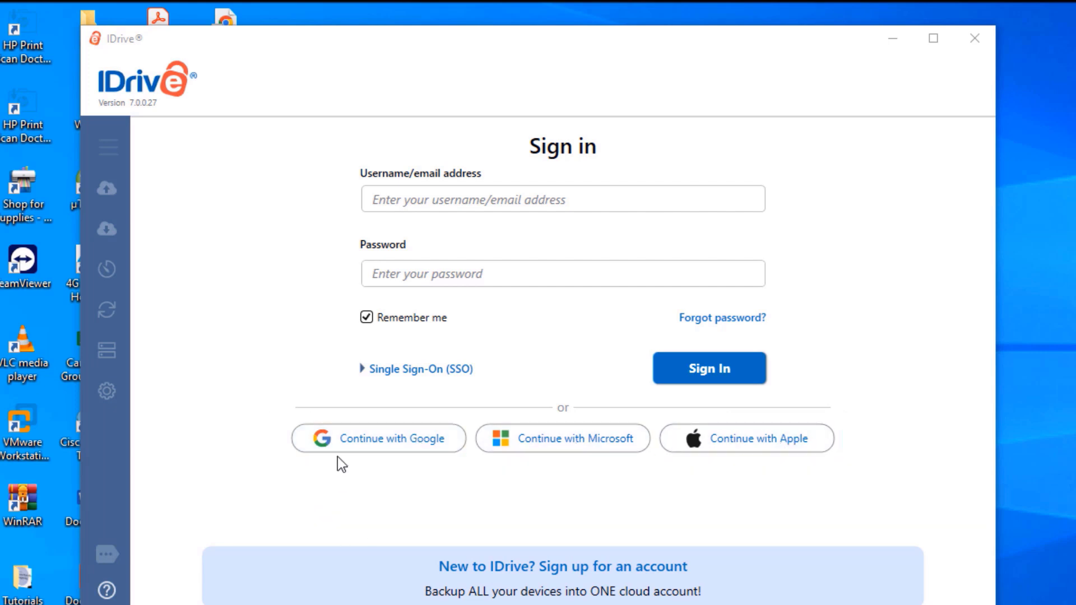
Sign in to IDrive with the existing Google account and agree to share its profile details.
click(391, 440)
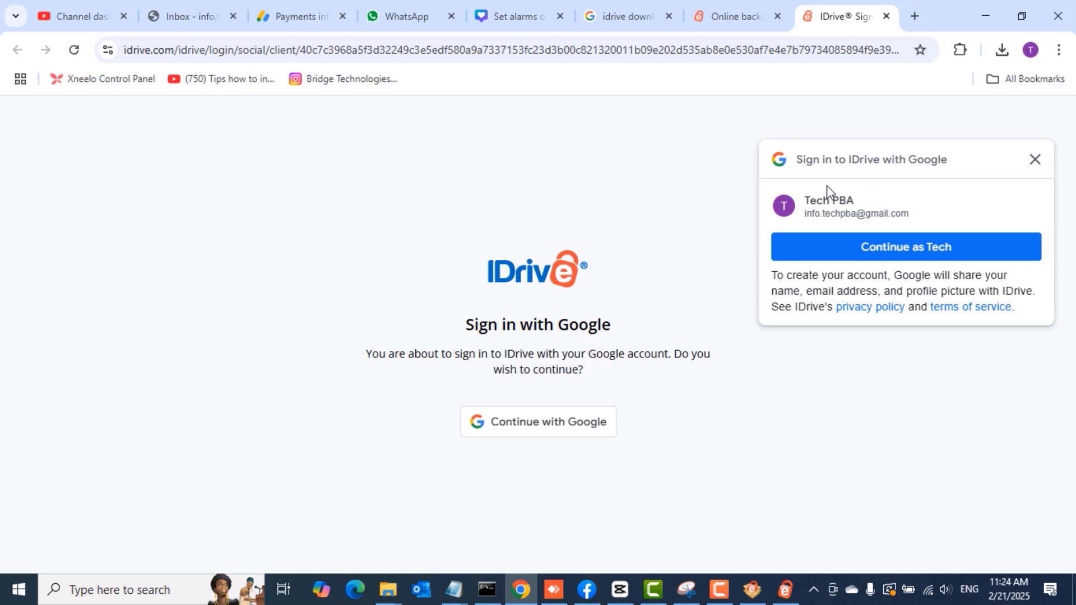
click(552, 436)
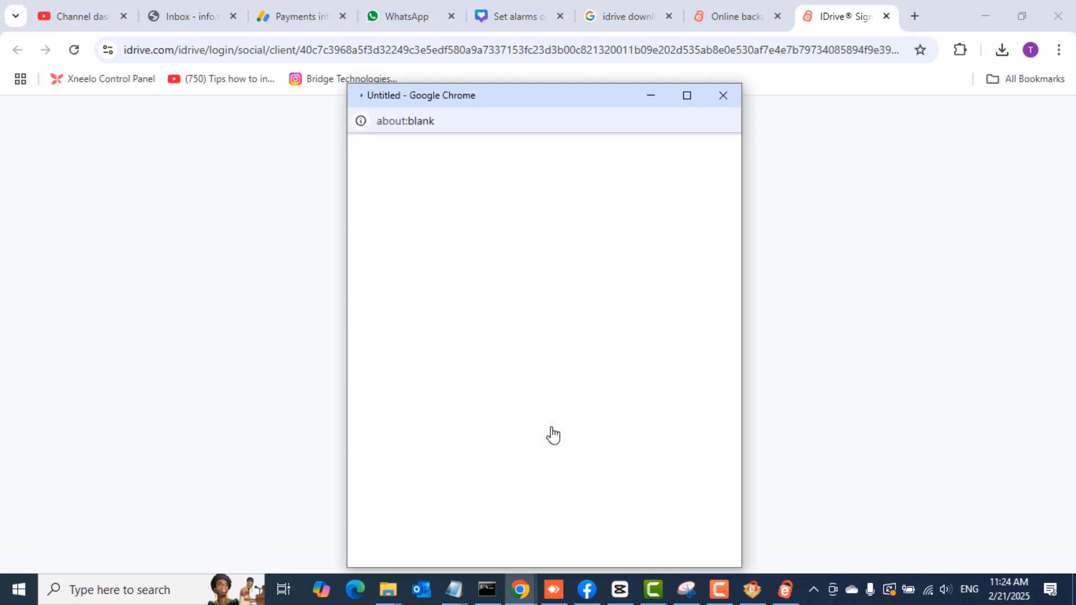
drag(533, 100, 509, 50)
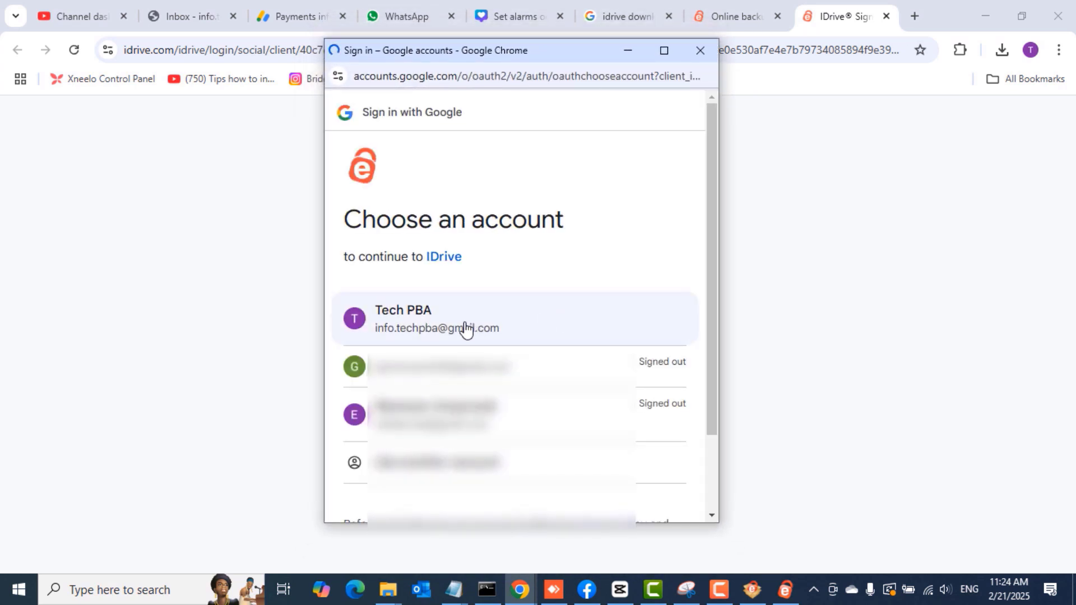
click(466, 328)
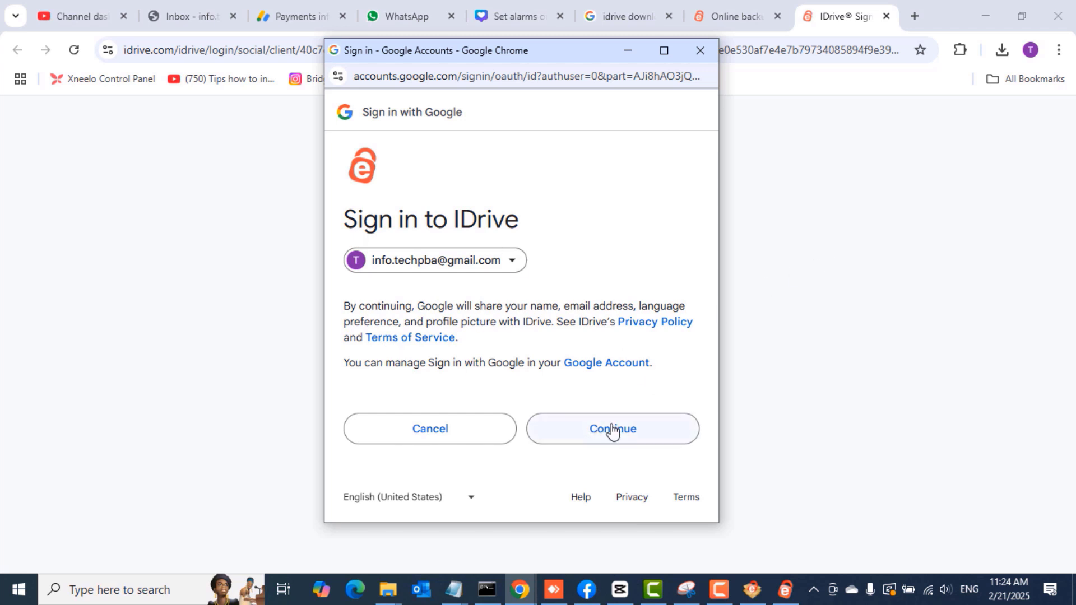
click(617, 439)
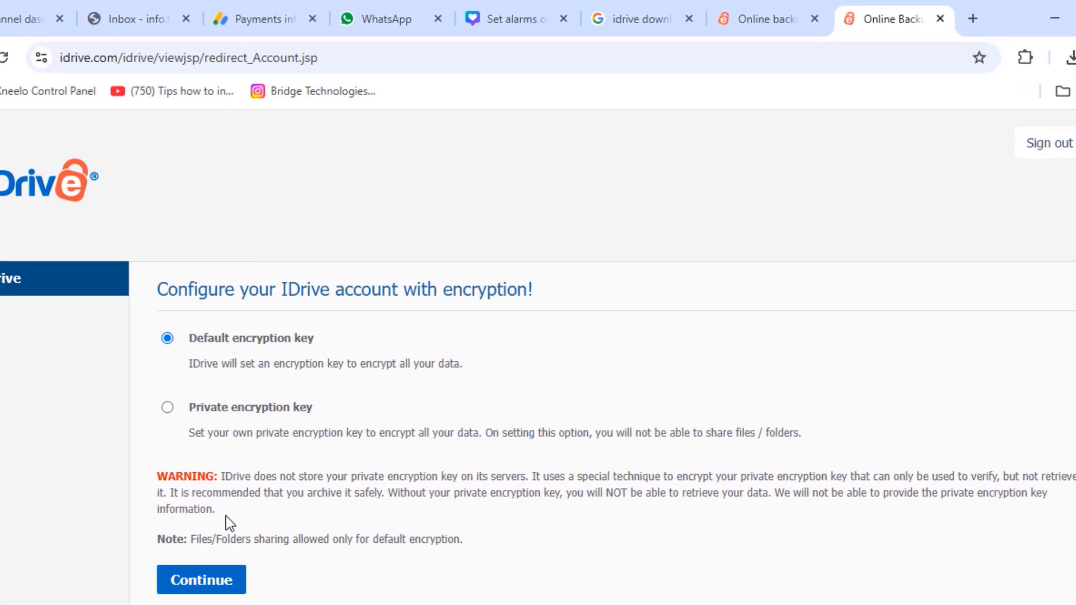
Configure the account with the default encryption key and allow the website to open the IDrive desktop application.
click(202, 587)
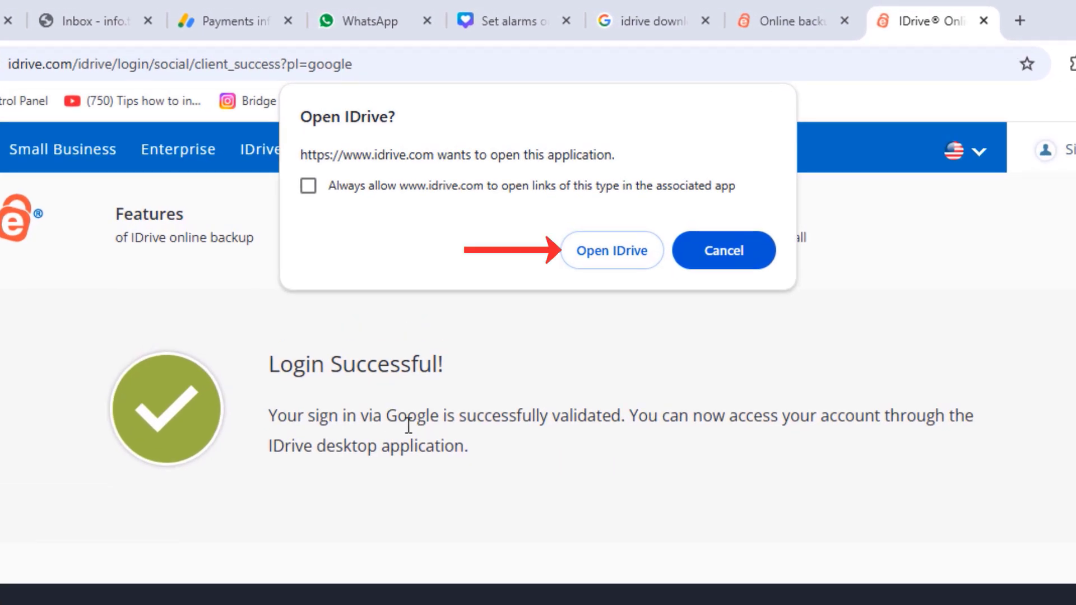
click(626, 262)
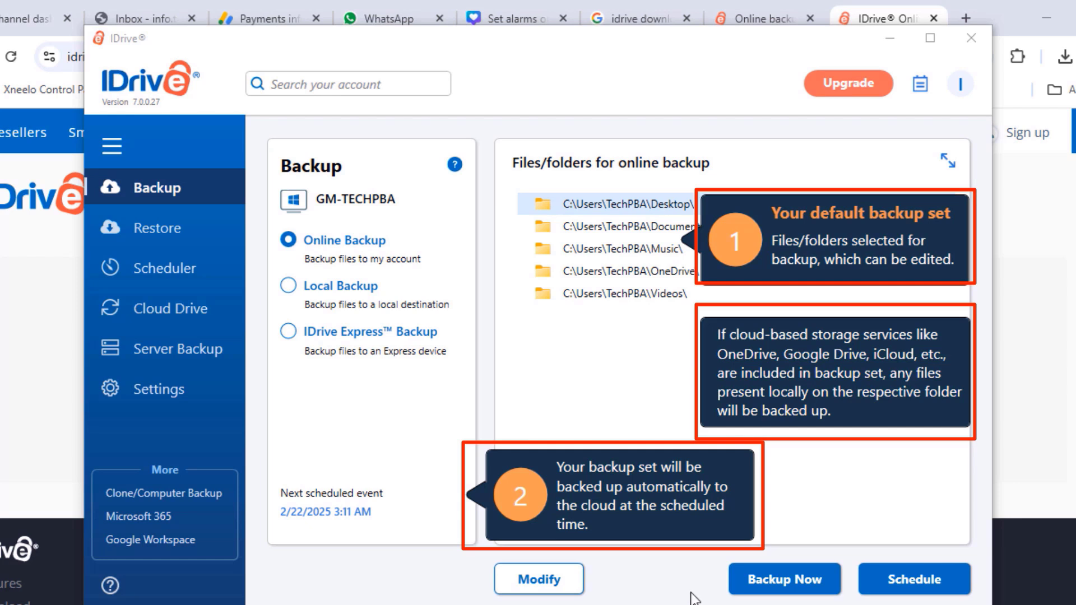
Look at the IDrive Express and Local Backup options, and return to Online Backup.
click(289, 332)
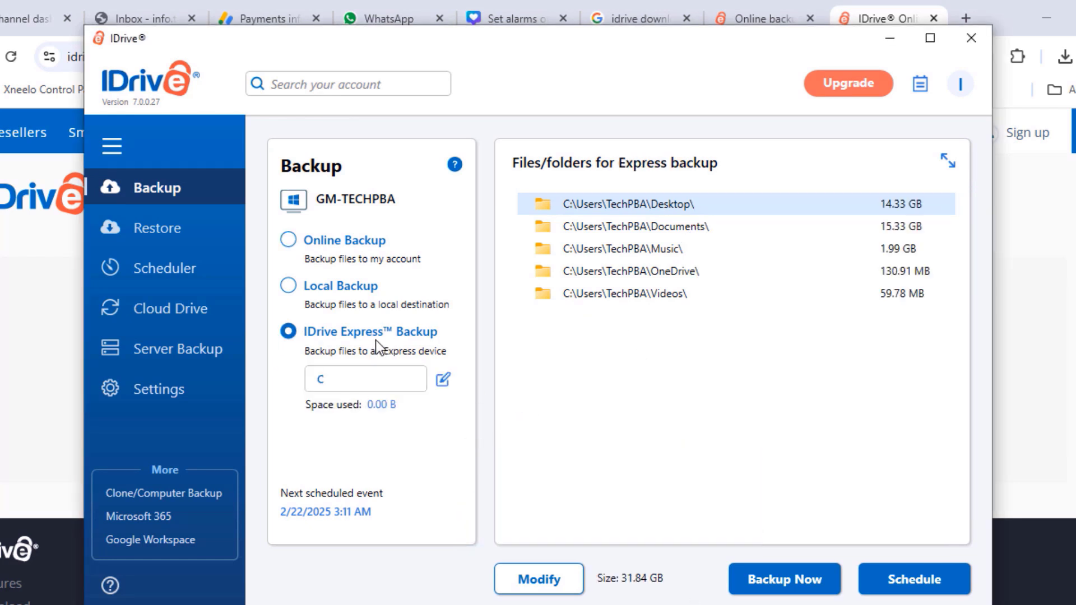
click(289, 287)
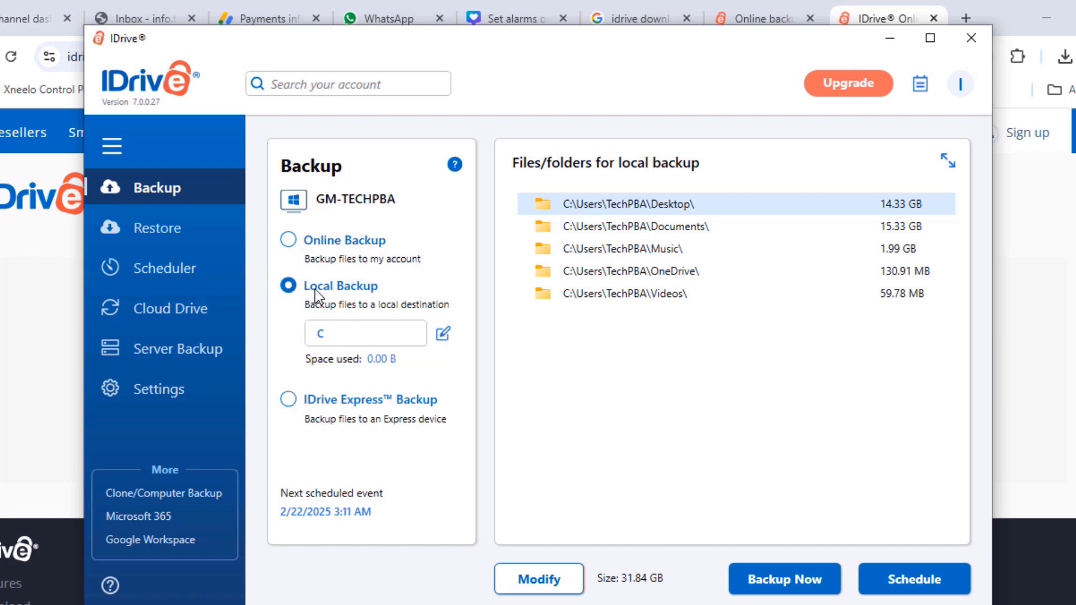
click(288, 240)
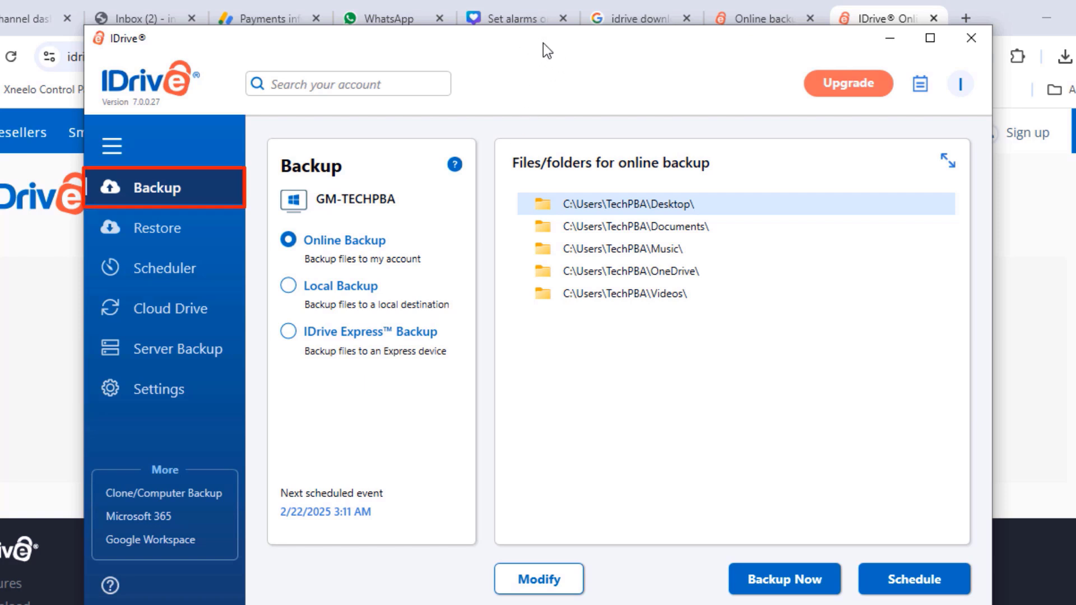
drag(546, 46, 519, 36)
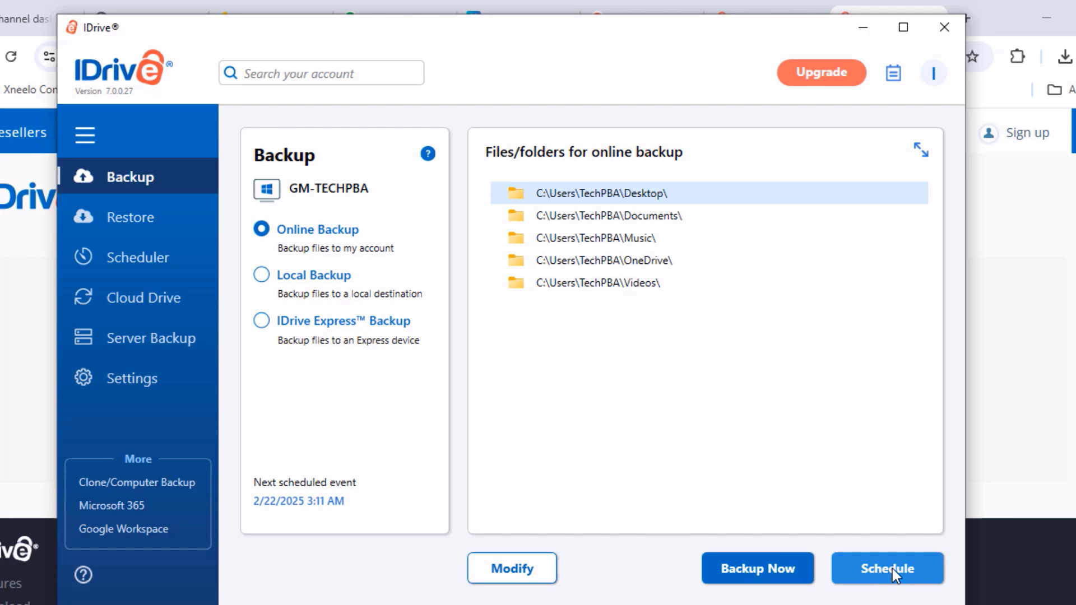
Examine which files and folders can be selected for the online backup, including the C: drive's contents, and leave the selection without saving.
click(509, 570)
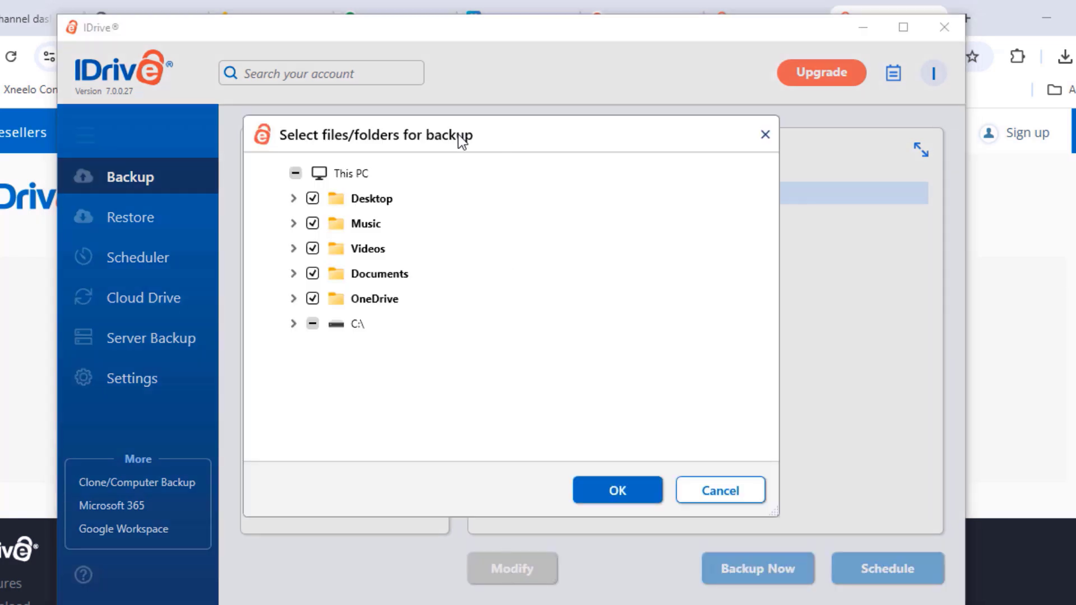
drag(461, 141, 525, 144)
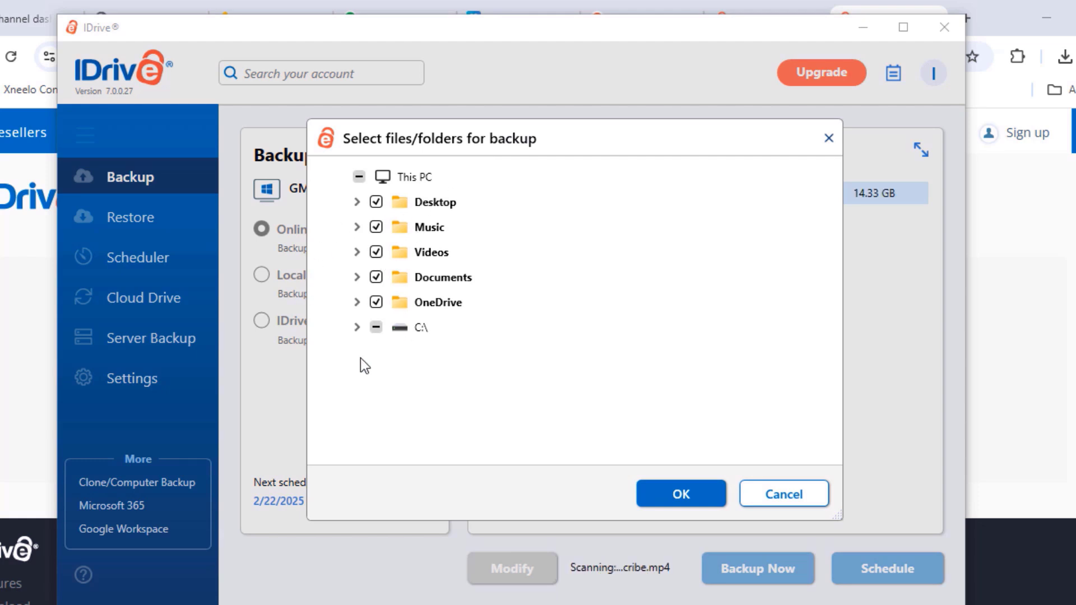
click(357, 328)
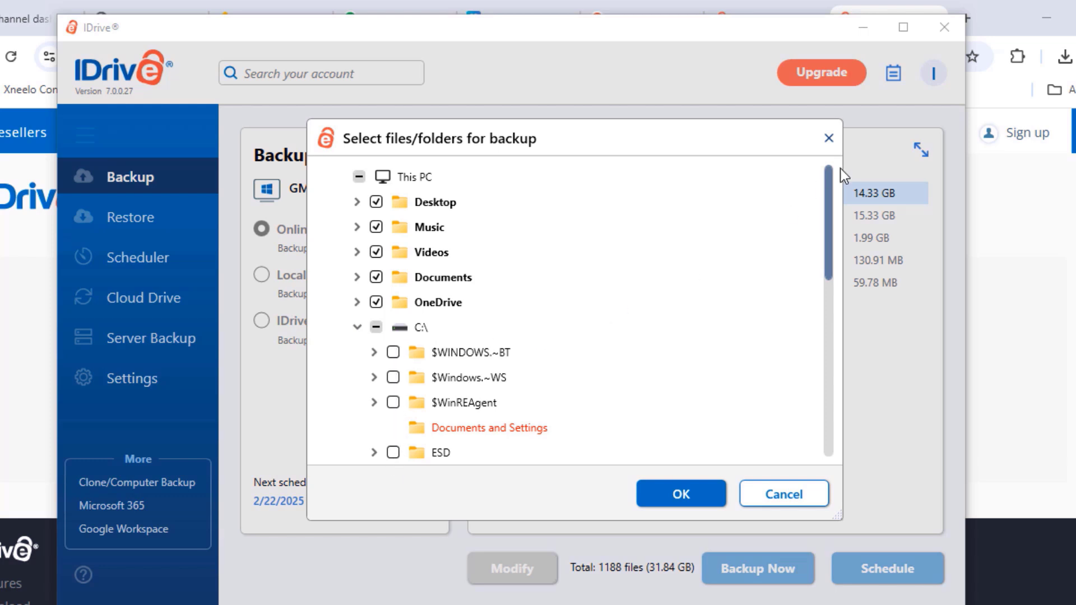
scroll(826, 244, down, 10)
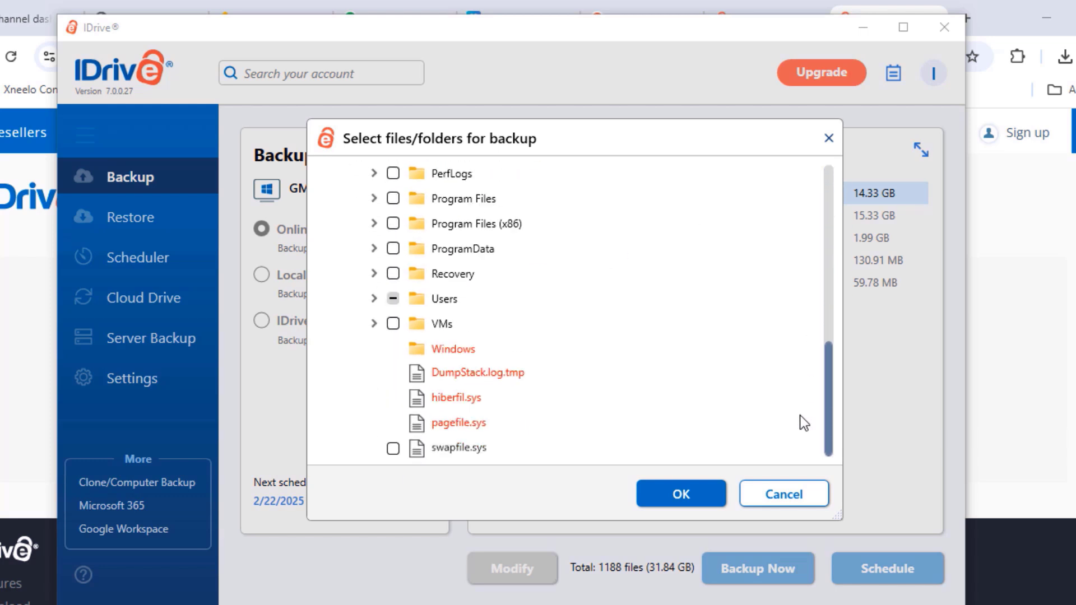
drag(828, 399, 820, 361)
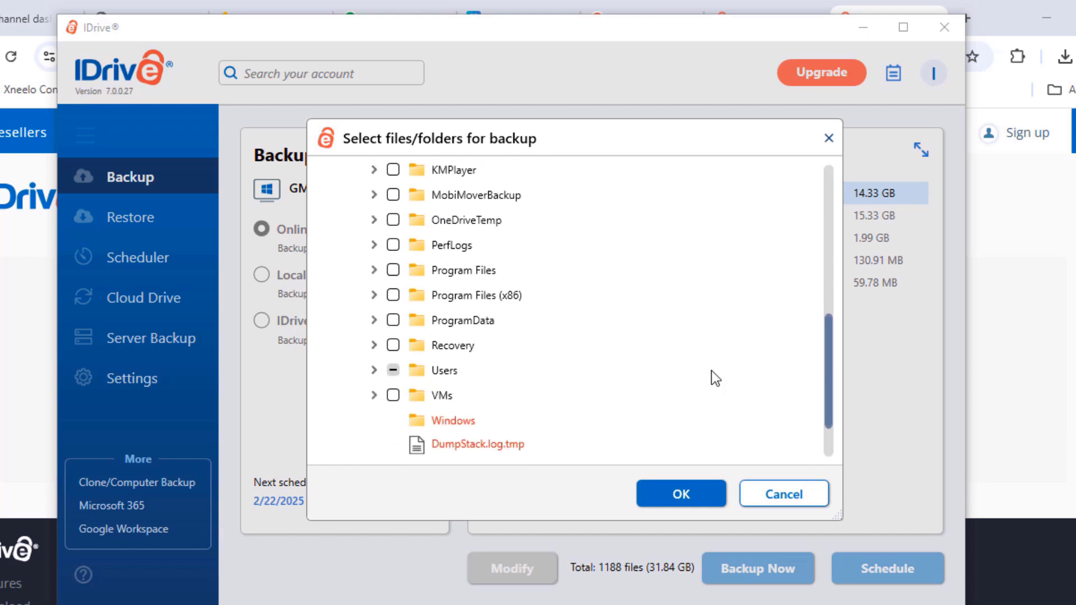
click(374, 370)
click(373, 370)
scroll(617, 317, up, 10)
click(357, 327)
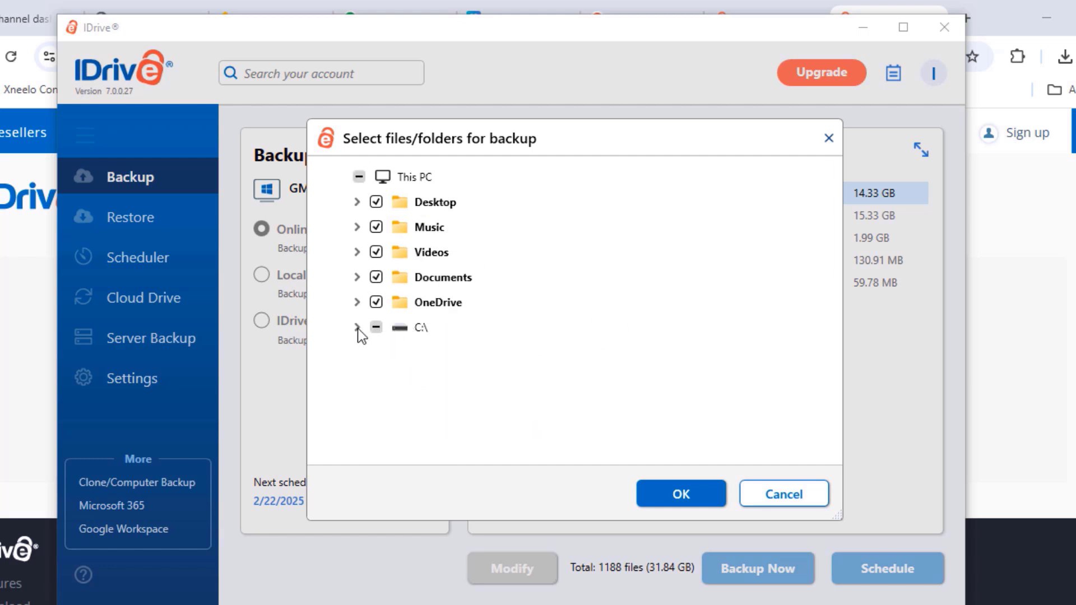
click(782, 495)
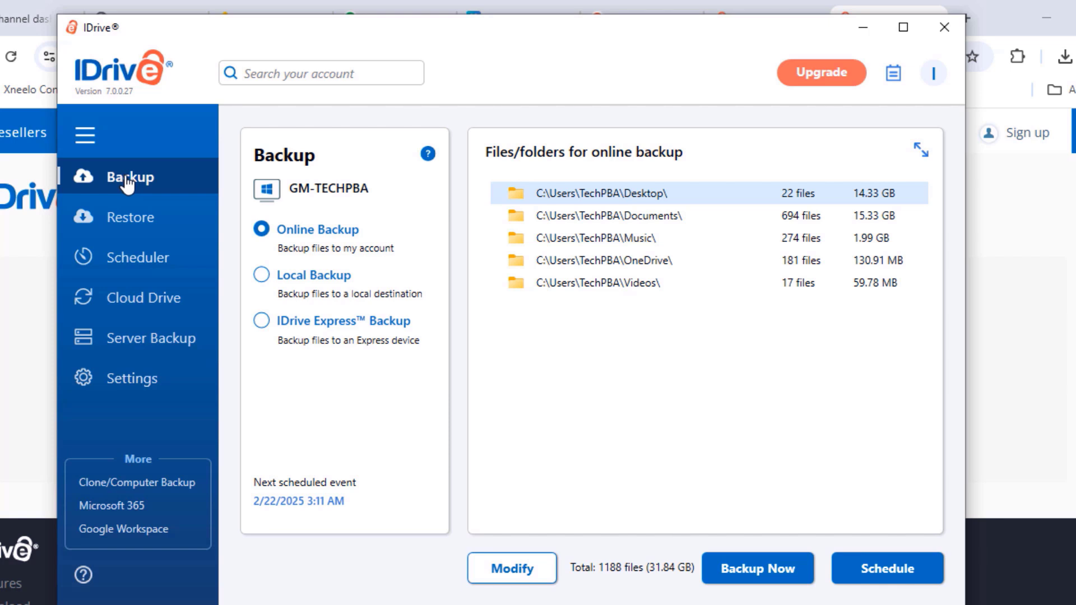
Look over the Restore page, recheck the online backup set, and return to the Online Restore options.
click(134, 229)
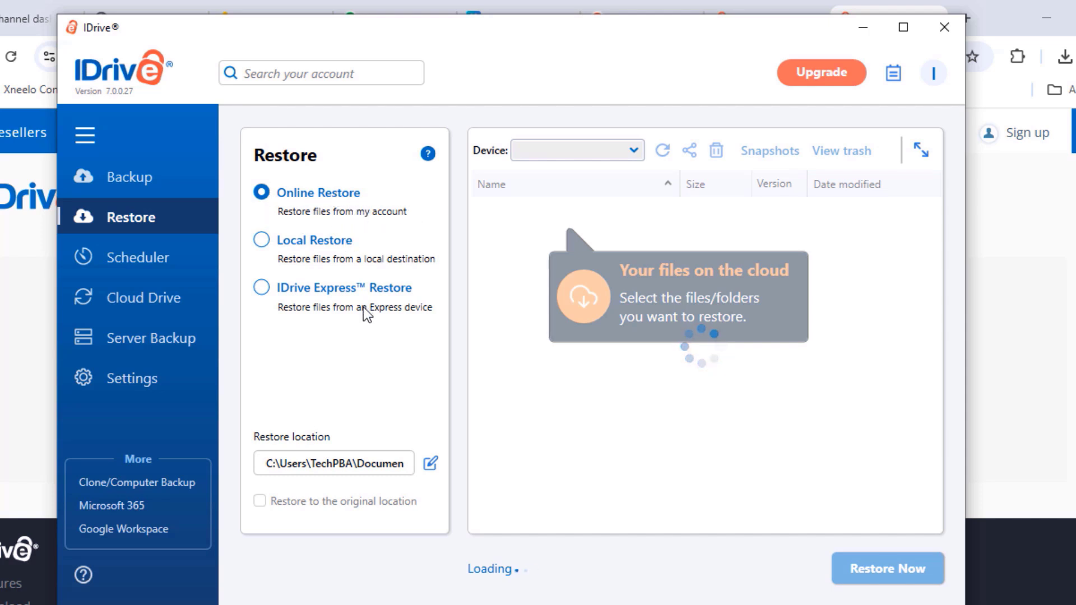
click(126, 180)
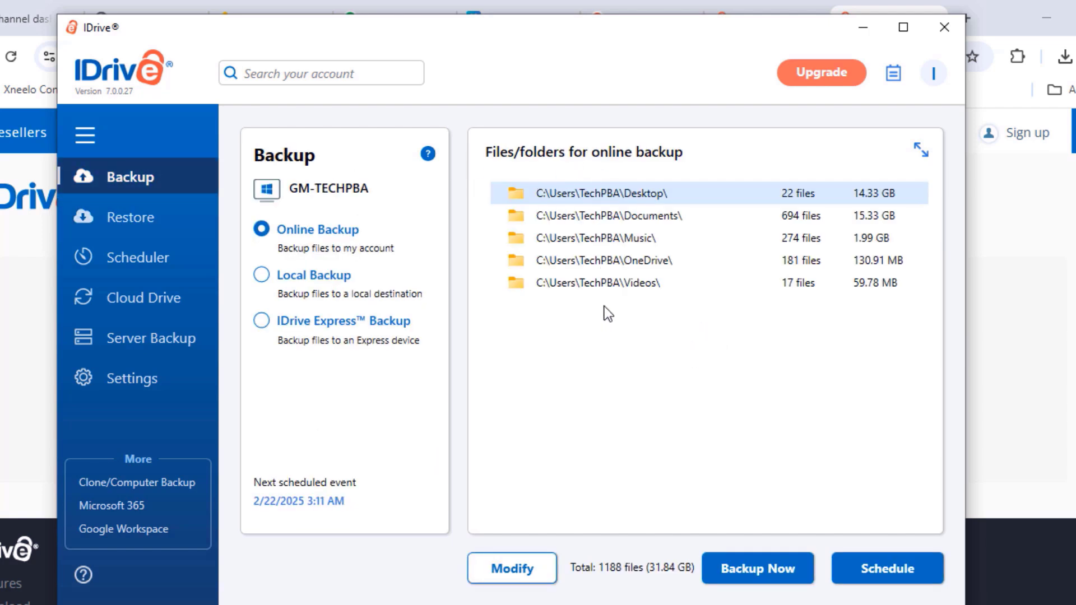
click(127, 221)
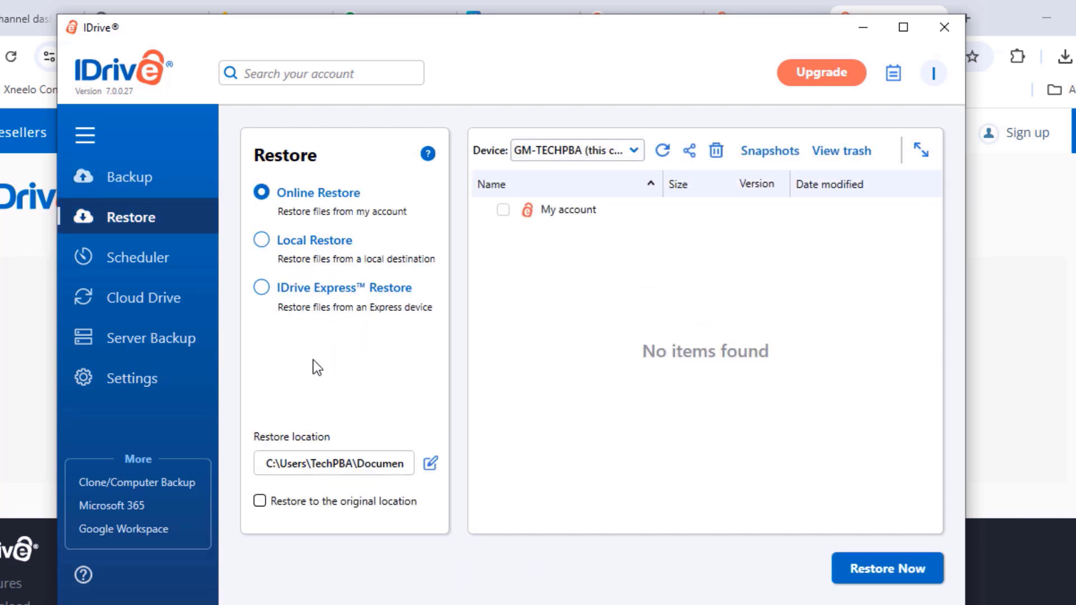
Limit the default online backup set's schedule to Monday through Friday by excluding Saturday and Sunday.
click(128, 267)
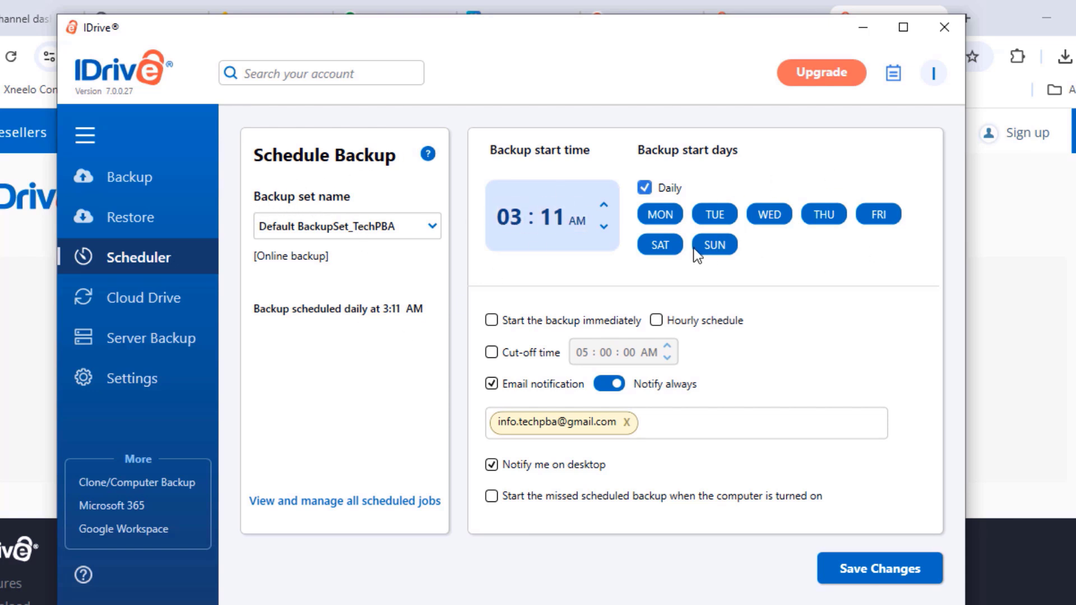
click(662, 245)
click(708, 247)
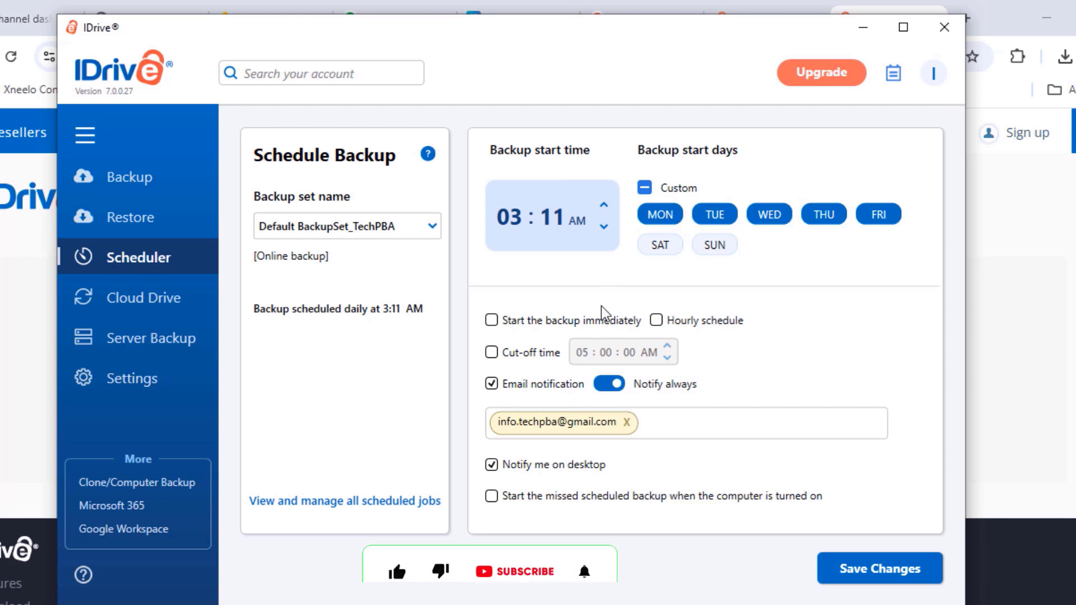
Set the scheduled backup's start time to 12:00 AM.
click(513, 217)
click(603, 205)
click(604, 226)
click(604, 226)
click(604, 226)
click(605, 226)
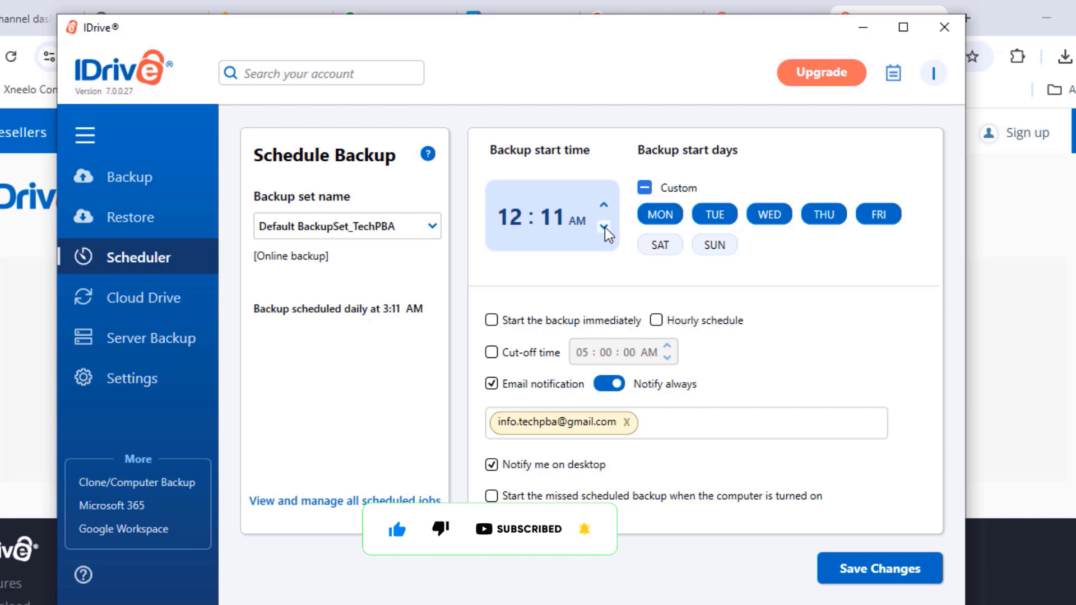
click(604, 226)
click(604, 226)
click(604, 226)
click(604, 227)
click(604, 227)
click(604, 226)
click(604, 227)
click(604, 226)
click(604, 227)
click(604, 226)
click(604, 227)
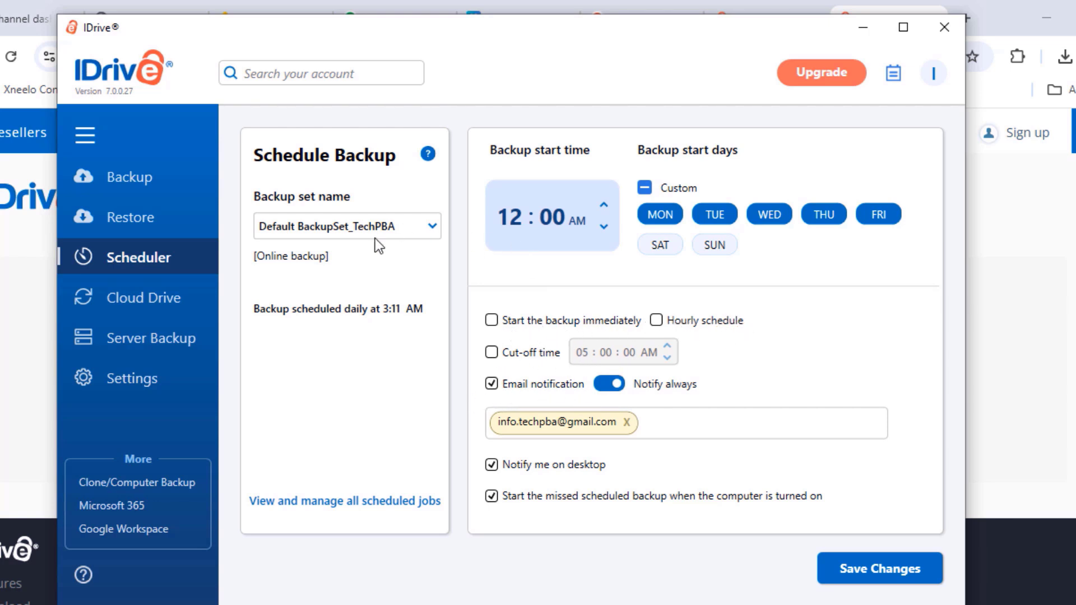
Enable starting the missed scheduled backup when the computer is turned on, and save the default backup set's schedule.
click(431, 227)
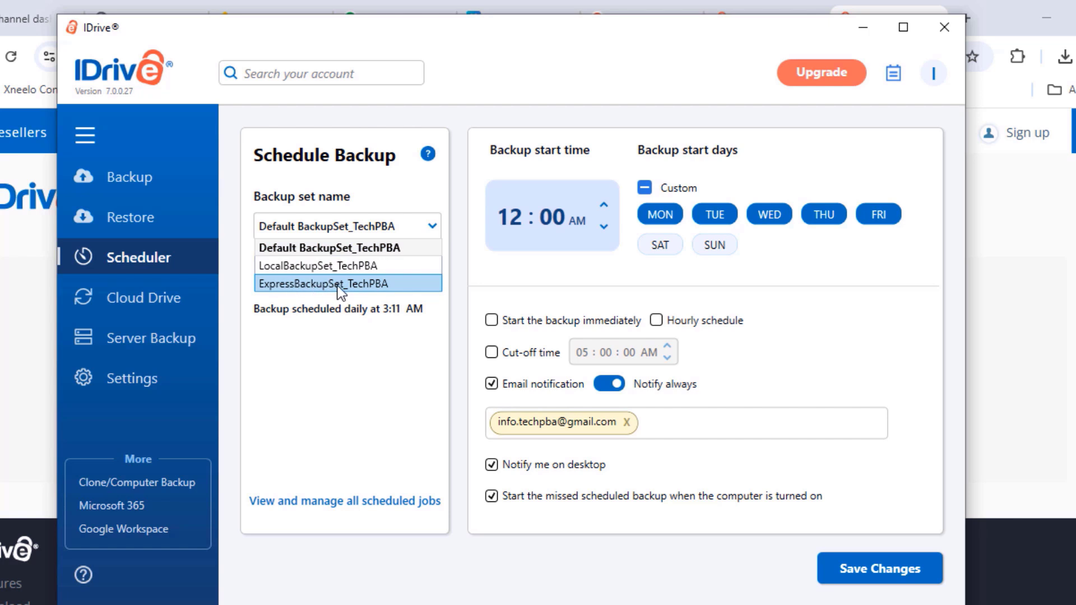
click(355, 361)
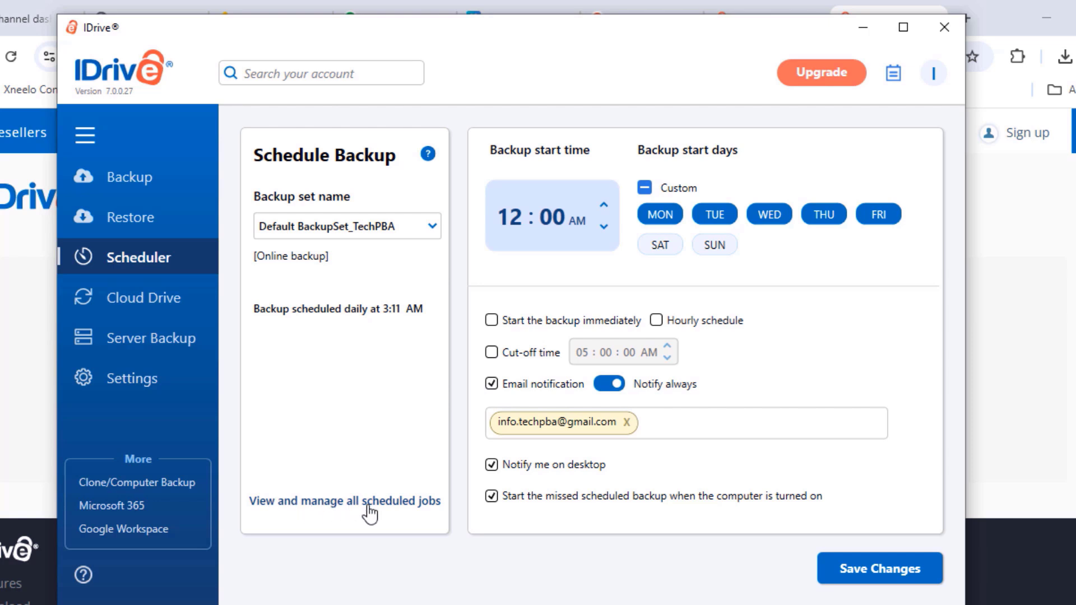
click(903, 577)
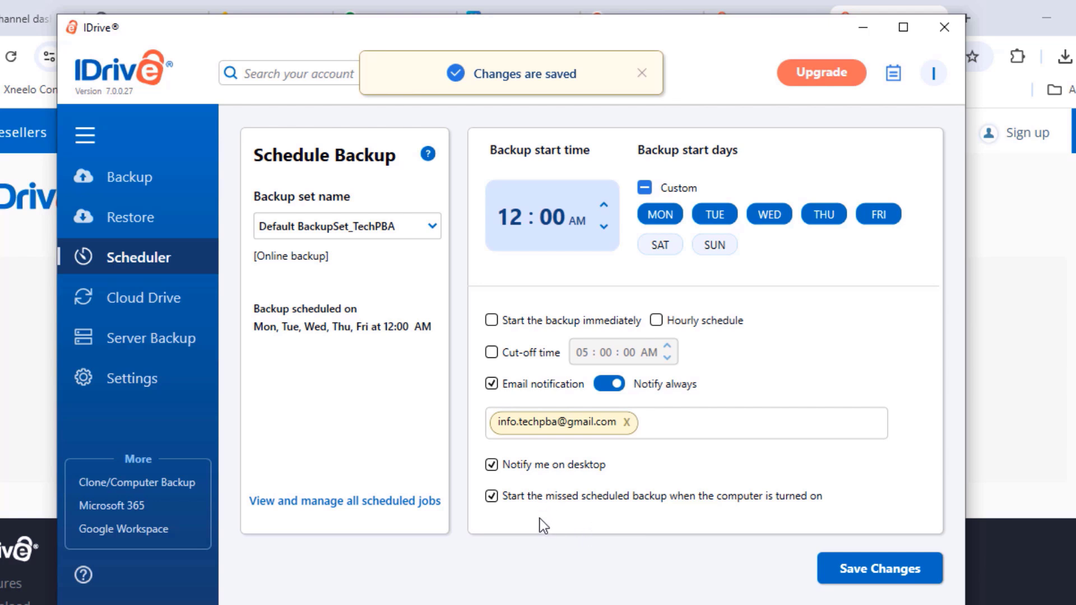
Look at the Cloud Drive sync page and the Server Backup options, including On-premise MS Exchange and MS SQL.
click(140, 300)
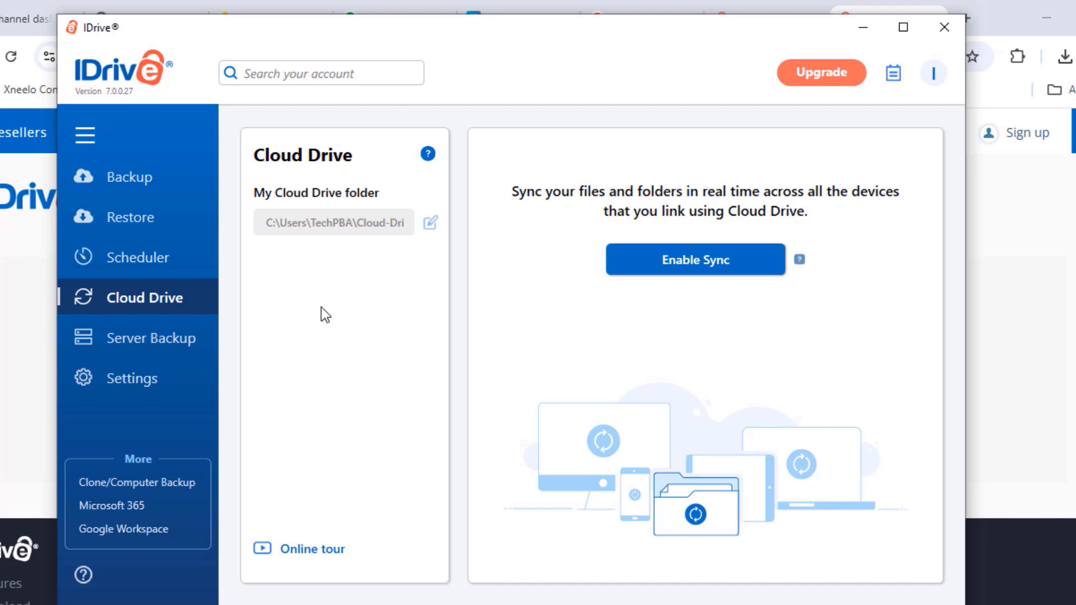
click(134, 352)
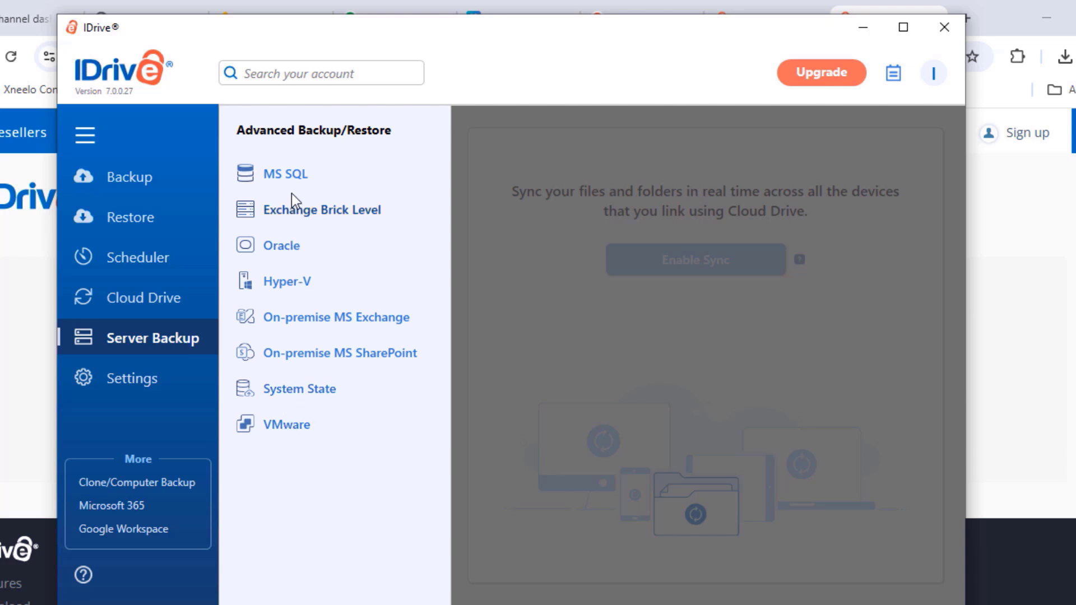
click(302, 322)
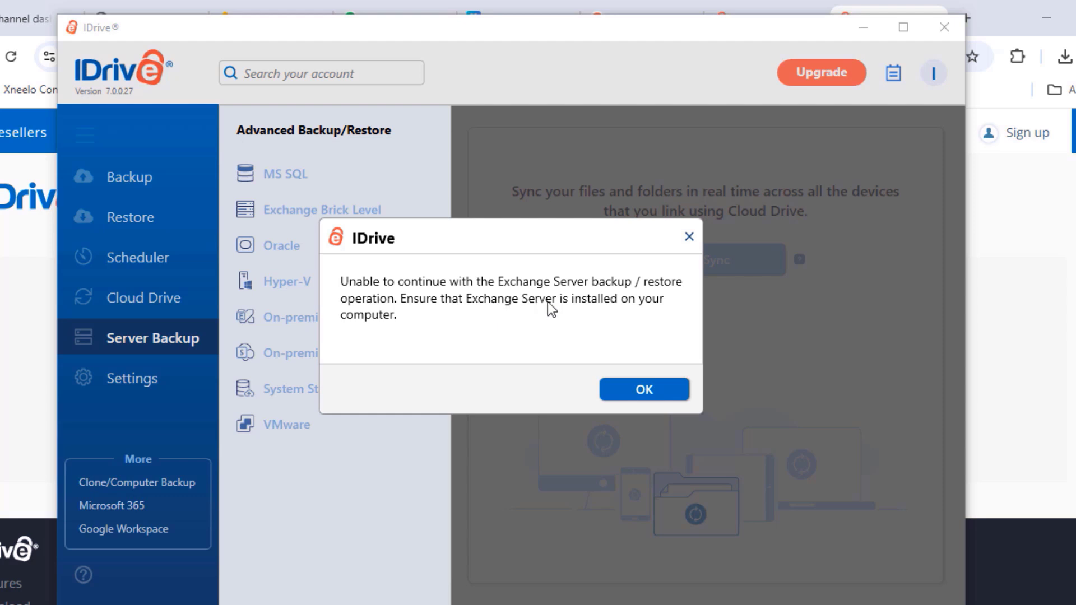
click(643, 390)
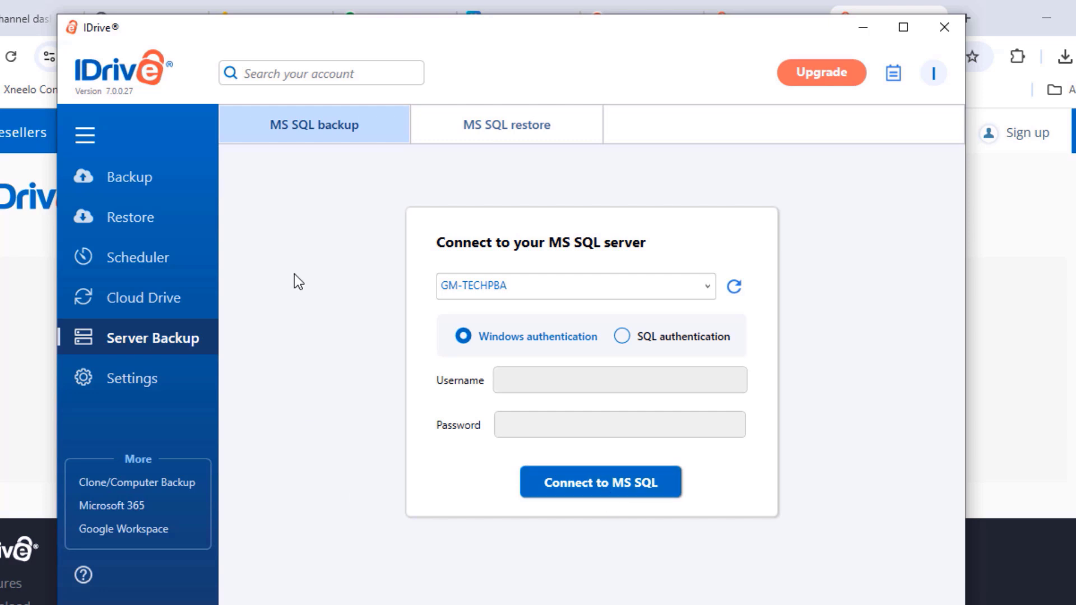
Enable continuous data protection in the settings, review the frequency choices, and keep the frequency at Real-time.
click(131, 381)
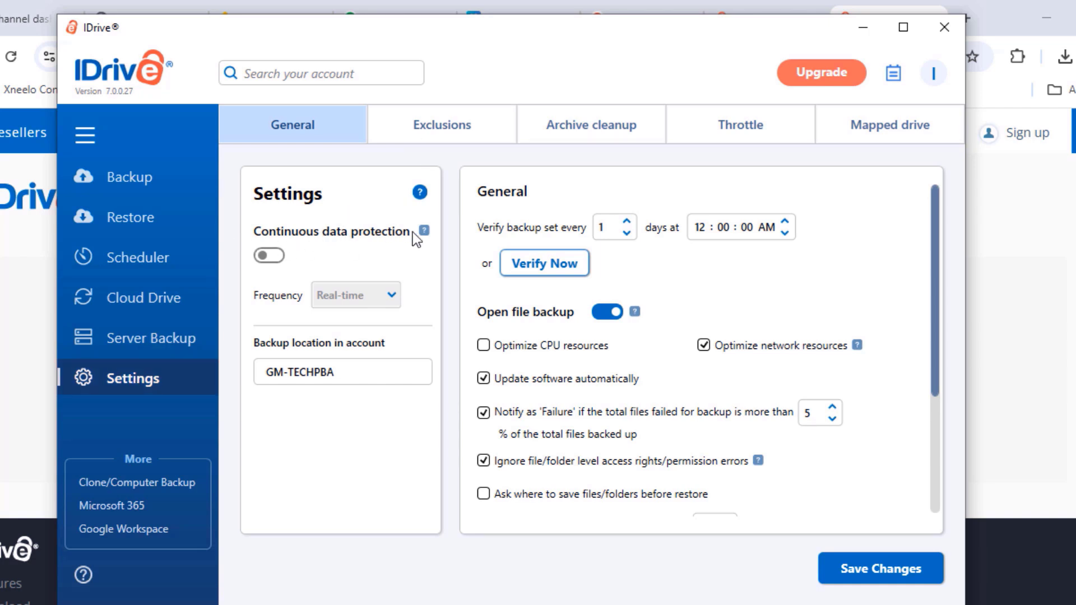
click(276, 257)
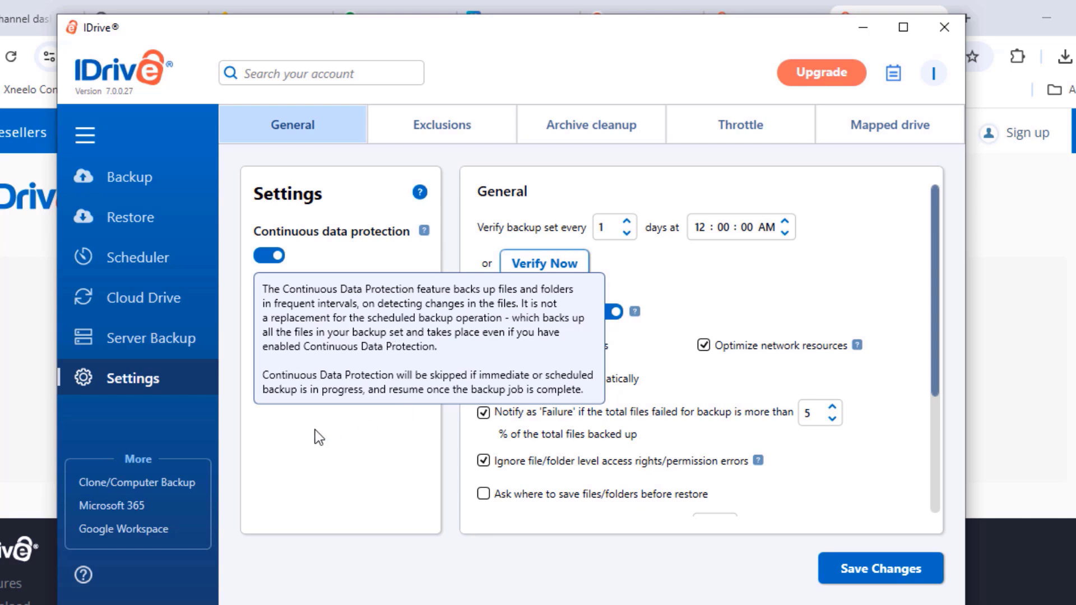
click(392, 296)
click(386, 304)
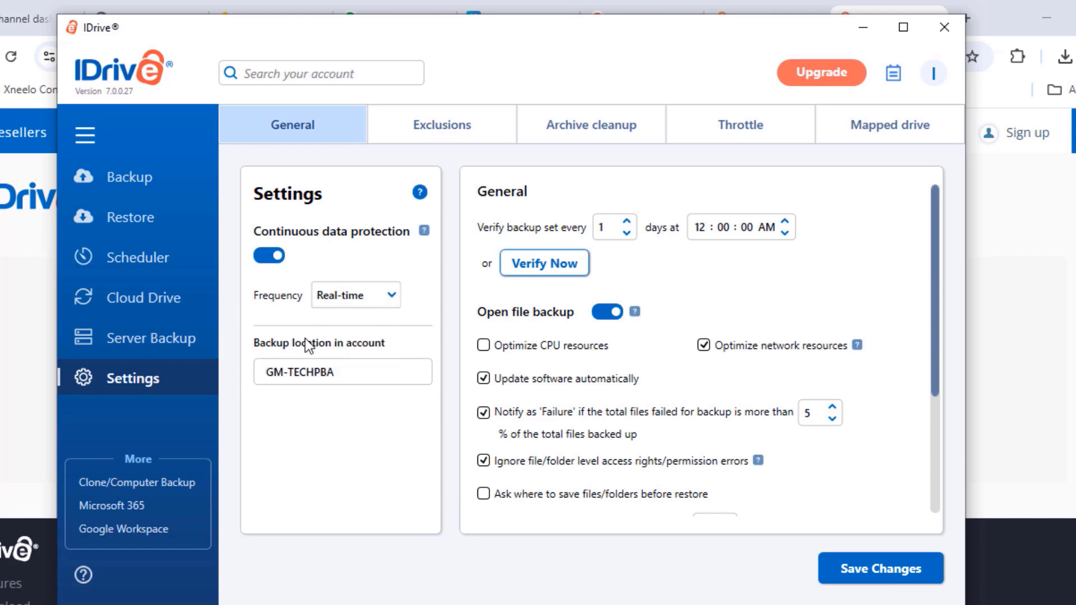
click(393, 298)
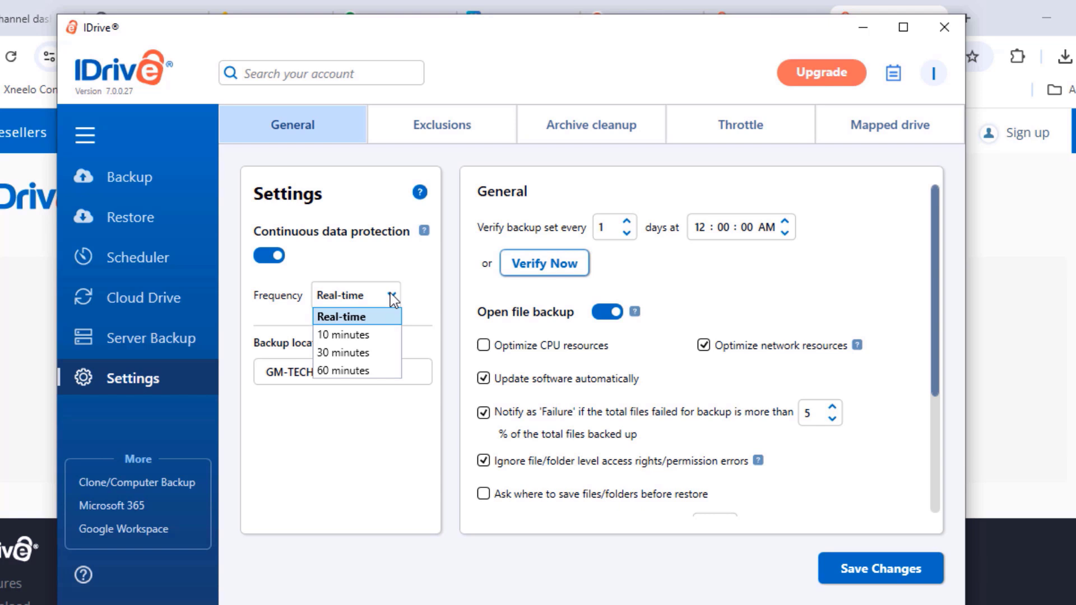
click(393, 298)
click(392, 298)
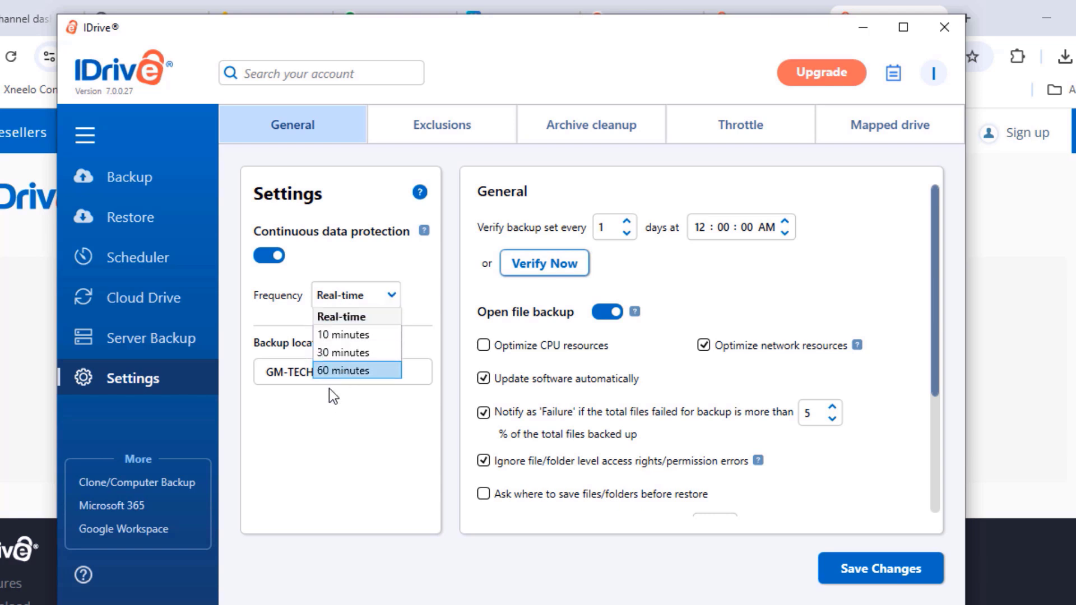
click(313, 413)
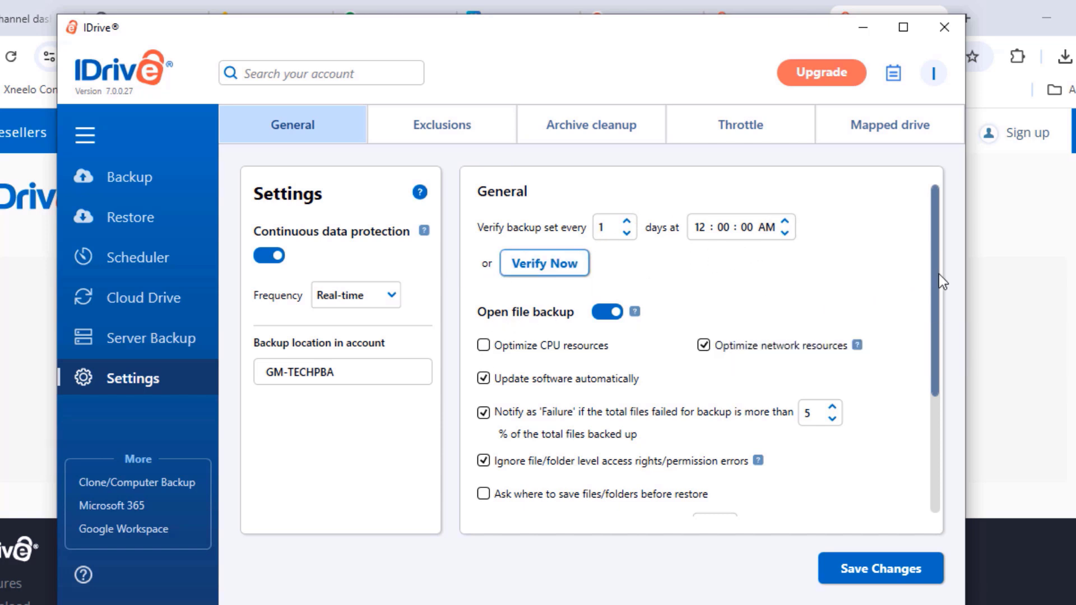
Look through the general settings, and save the changes while switching to the Clone/Computer Backup page.
drag(938, 293, 916, 398)
scroll(915, 391, up, 3)
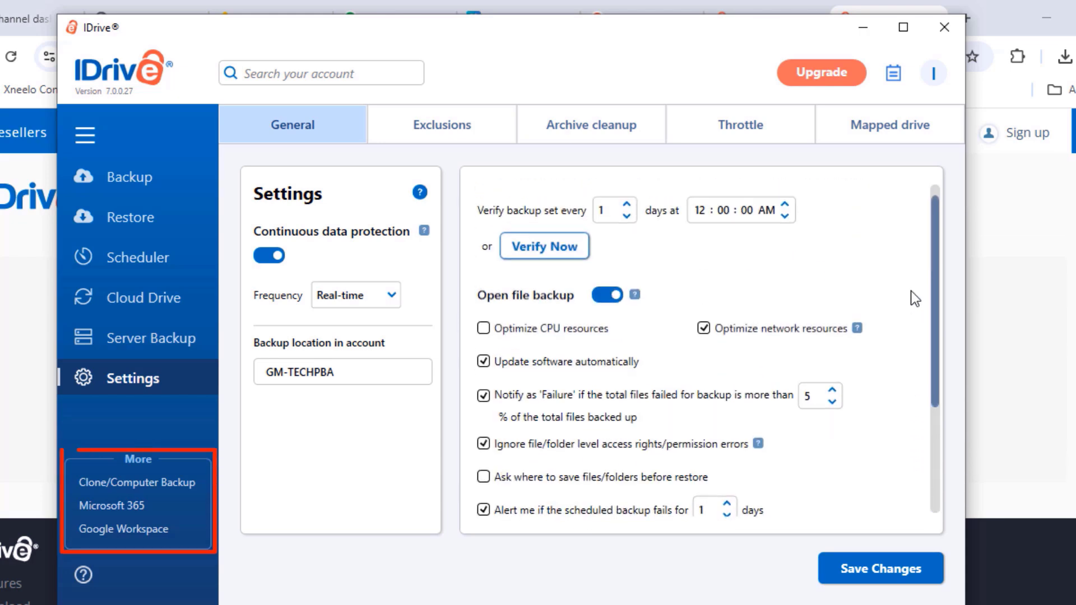
scroll(915, 288, up, 1)
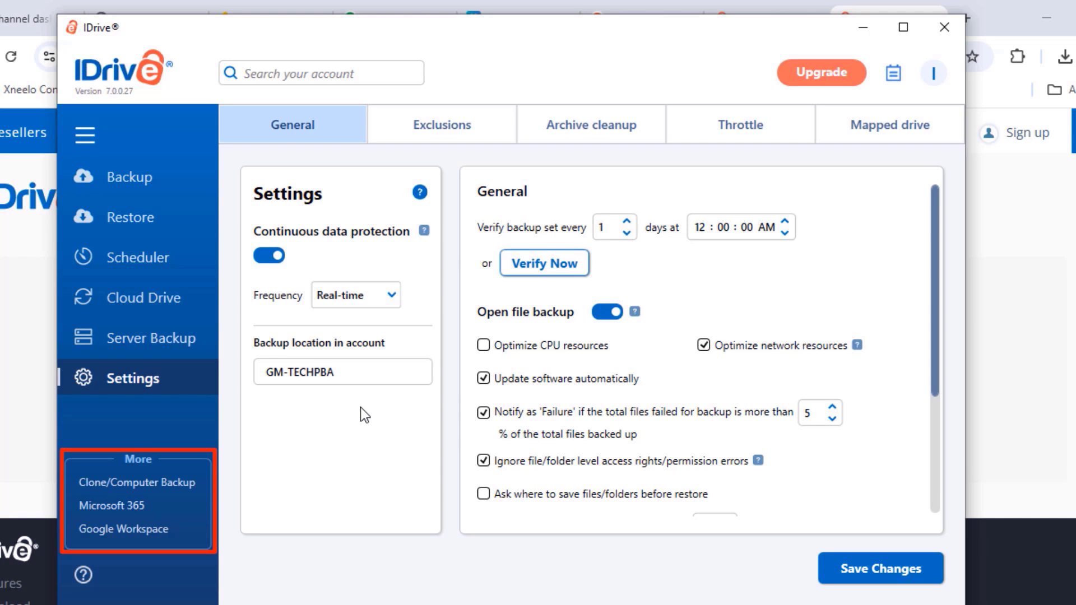
click(121, 486)
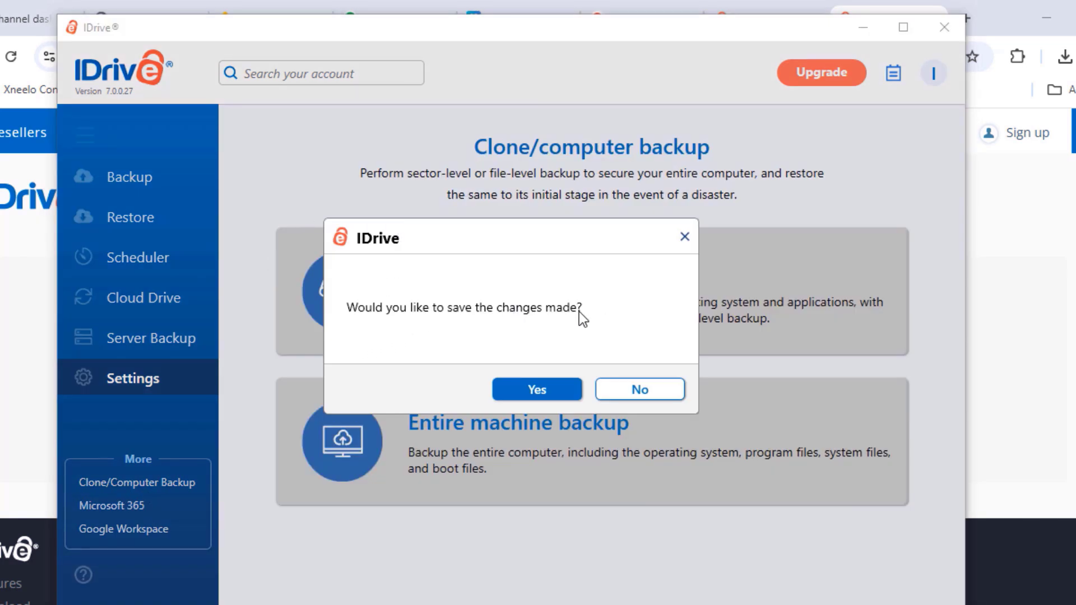
click(539, 390)
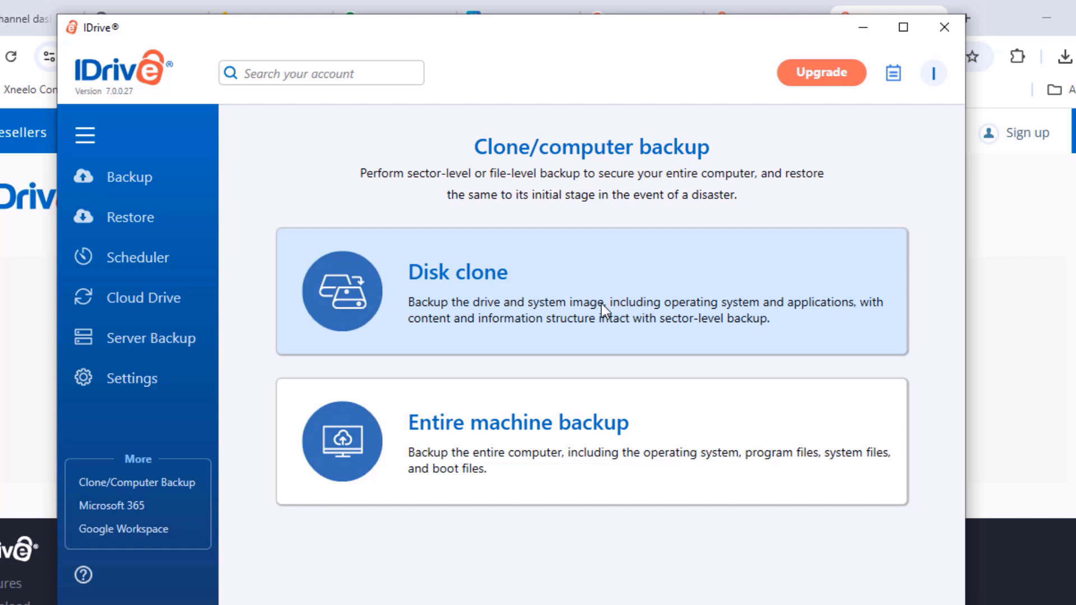
Try to schedule an online disk clone of the C: drive with a network location as the temporary local backup destination.
click(585, 298)
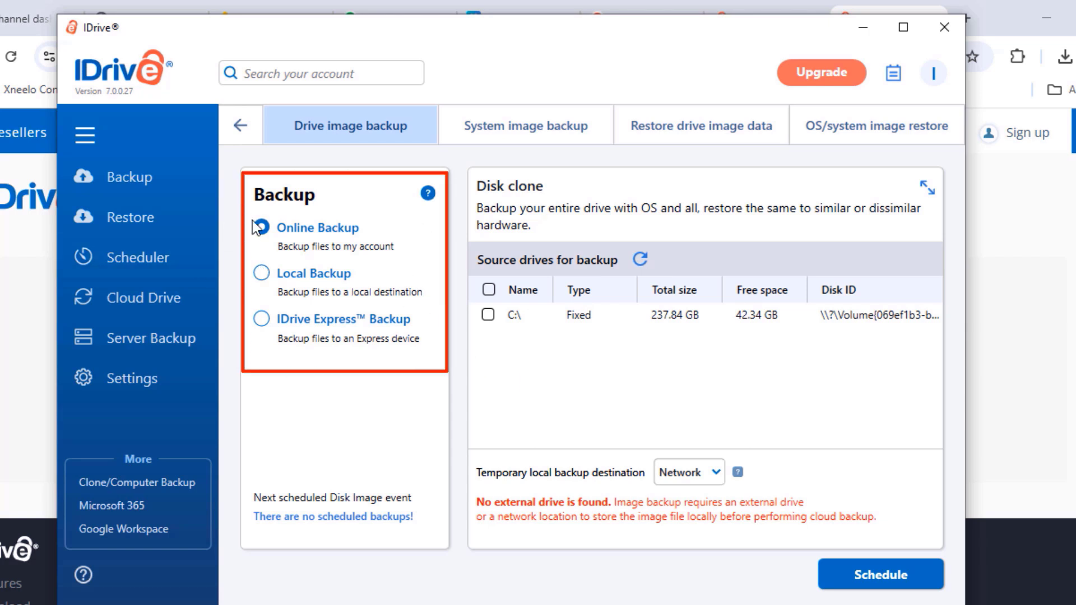
click(488, 316)
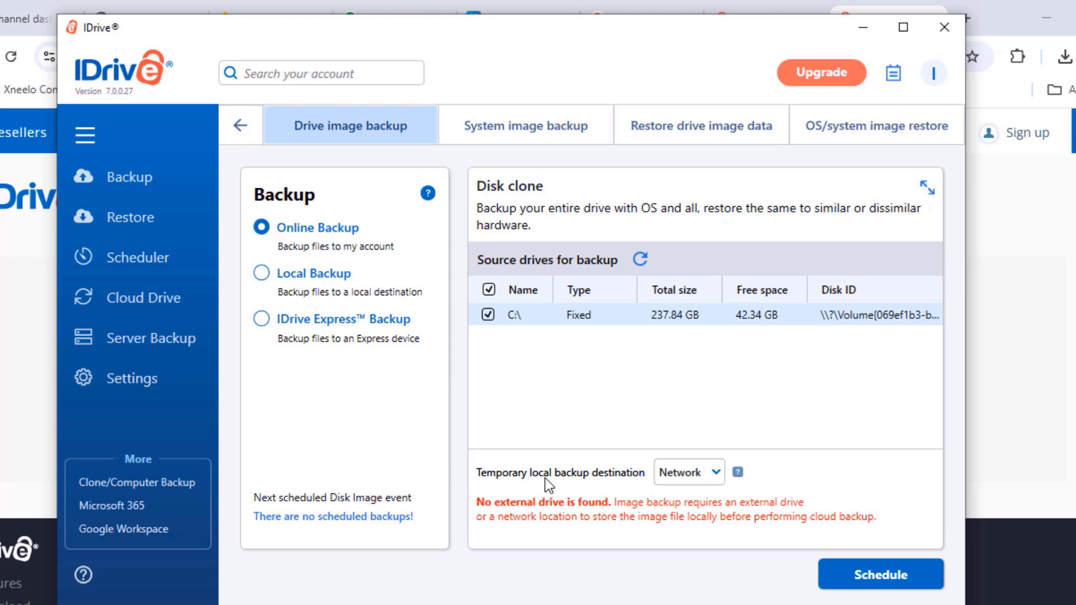
click(717, 471)
click(670, 494)
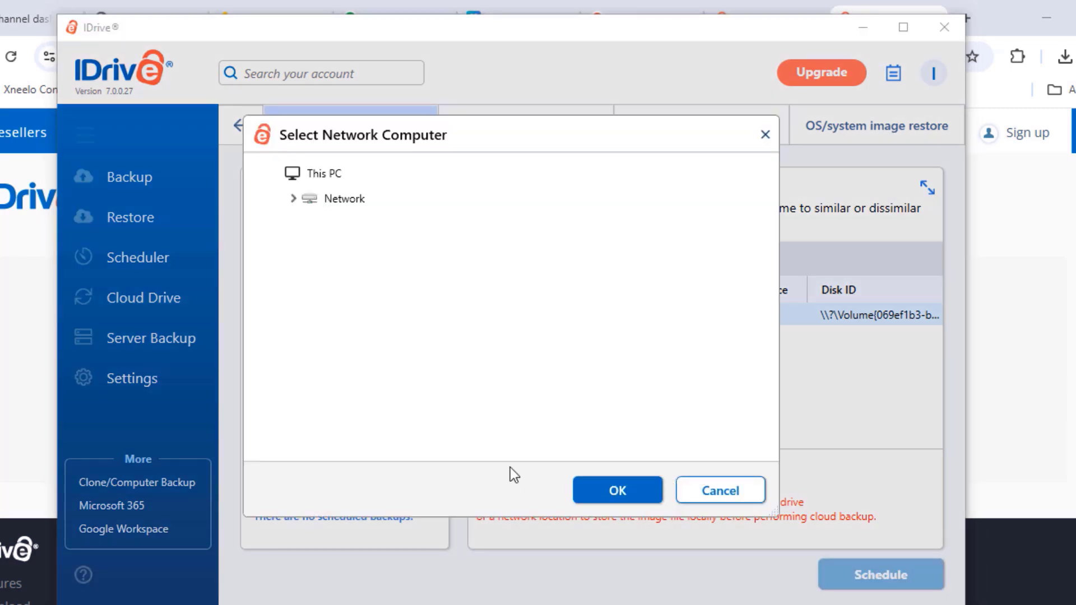
click(292, 199)
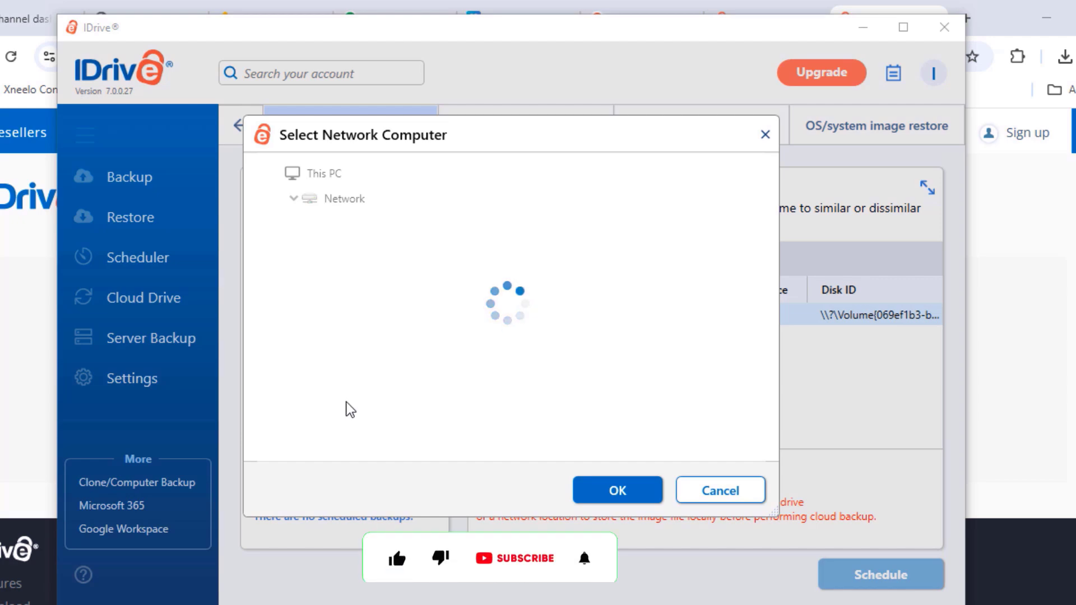
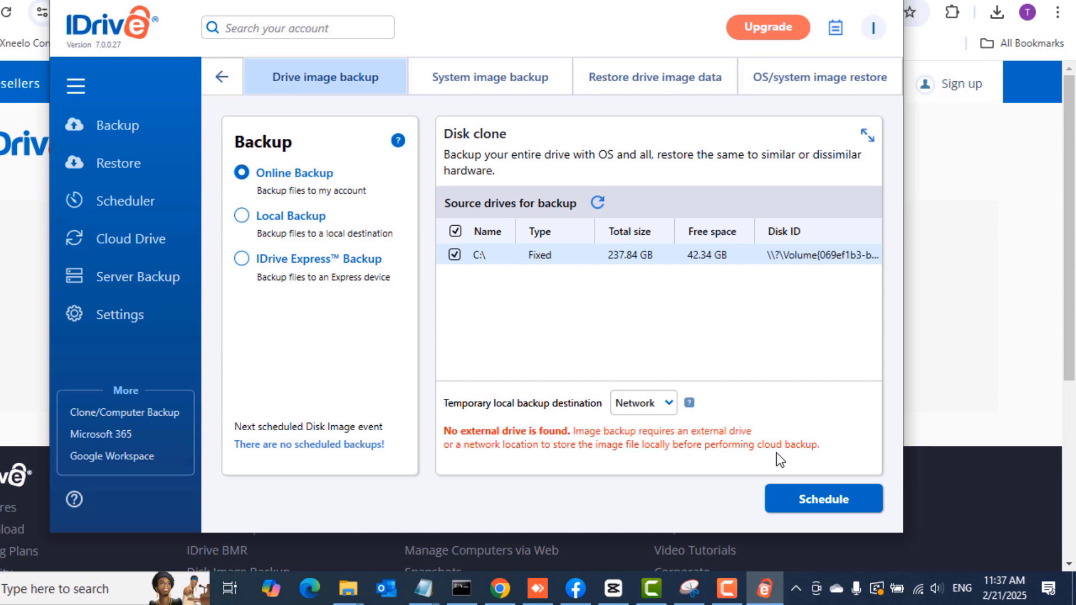
click(818, 506)
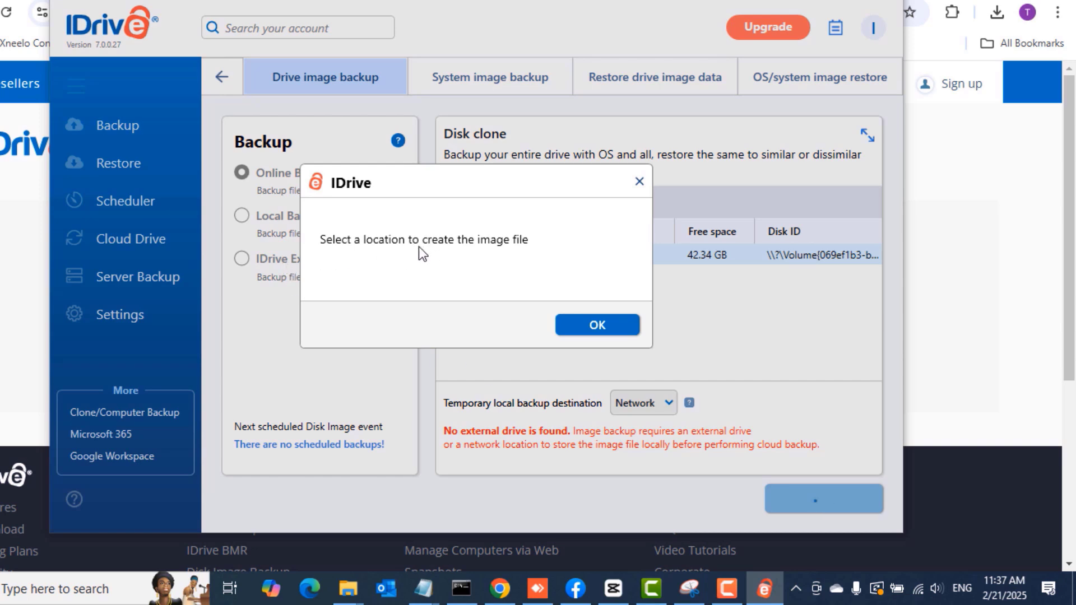
click(597, 326)
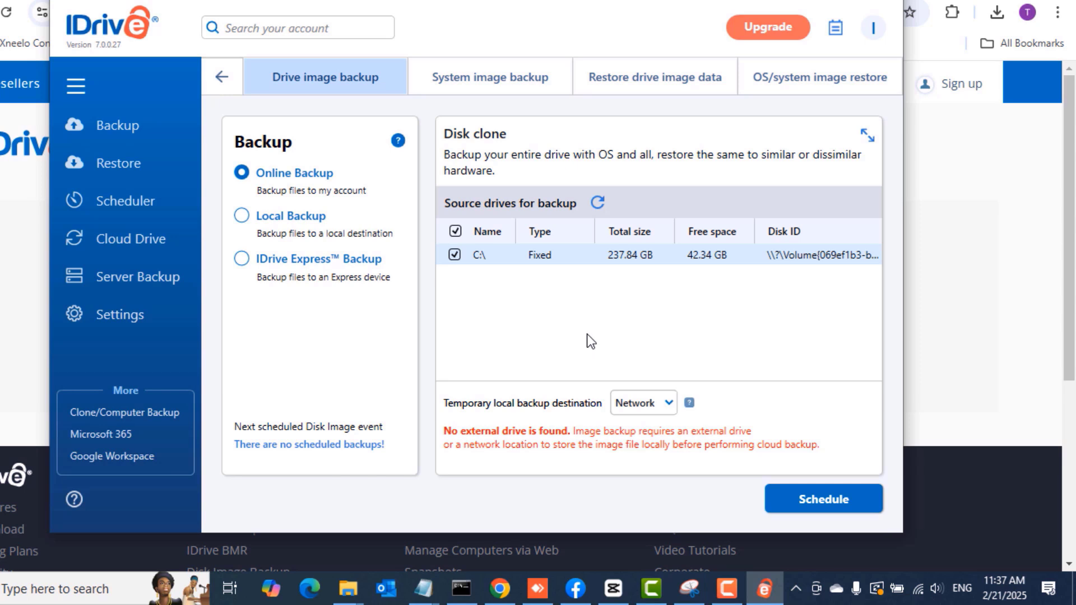
Examine the disk clone's Local Backup option and the system image backup, drive image restore and OS/system image restore pages.
click(243, 219)
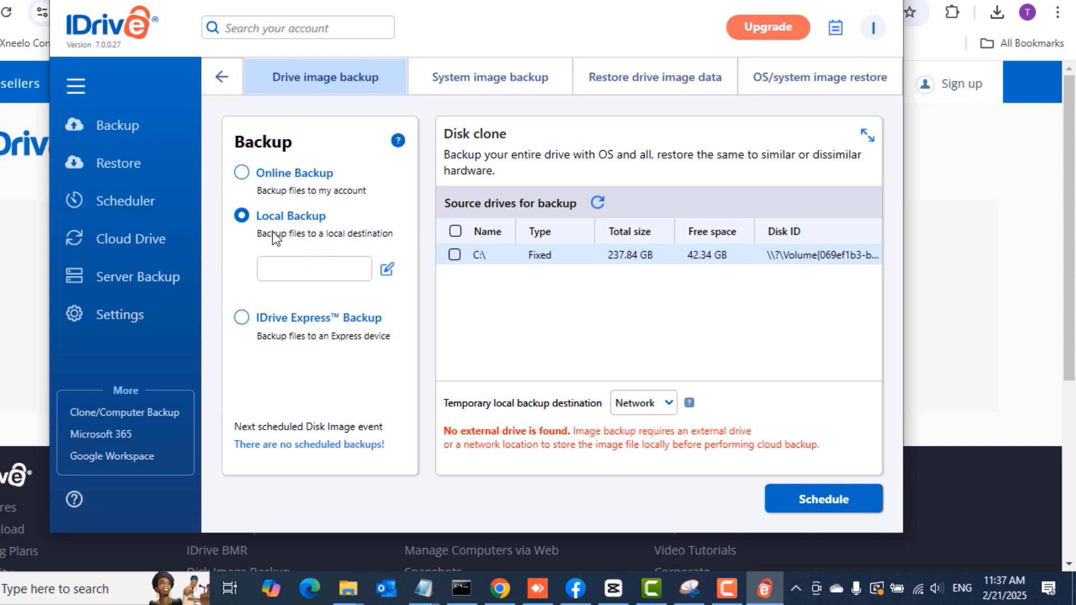
click(240, 178)
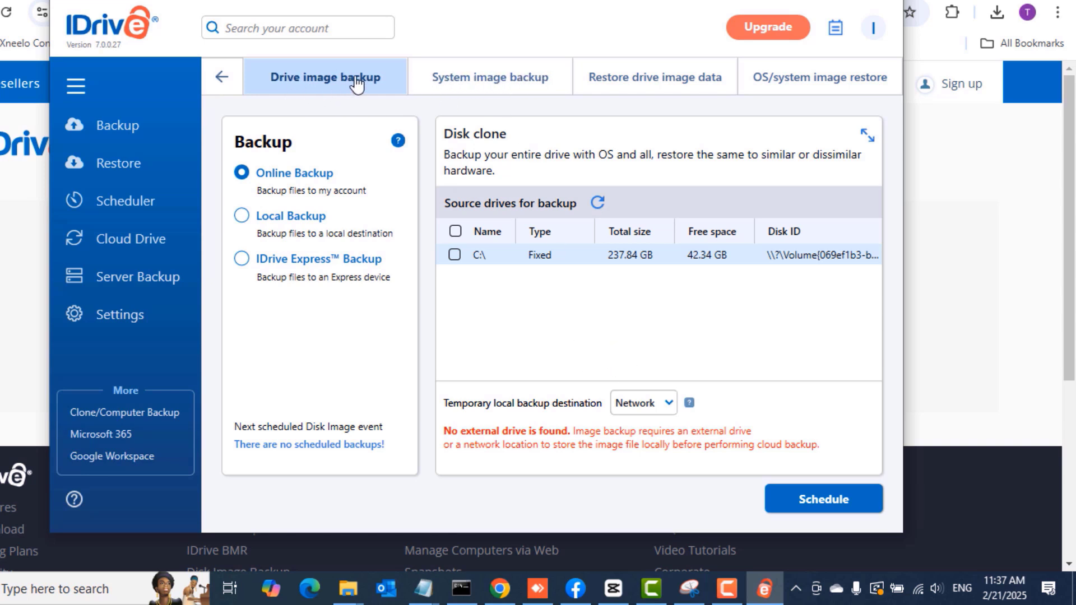
click(508, 84)
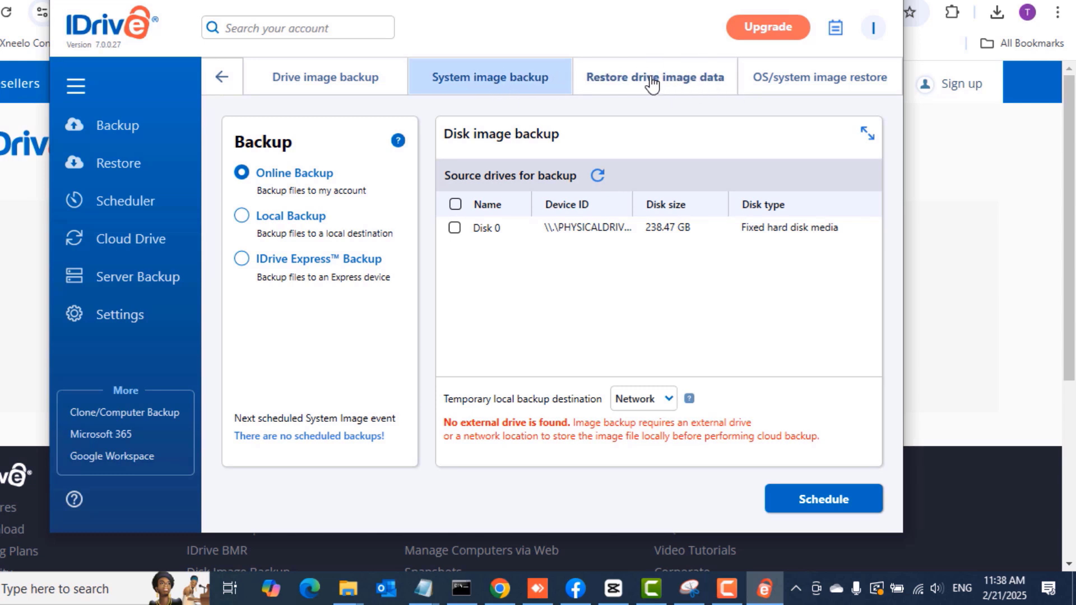
click(672, 86)
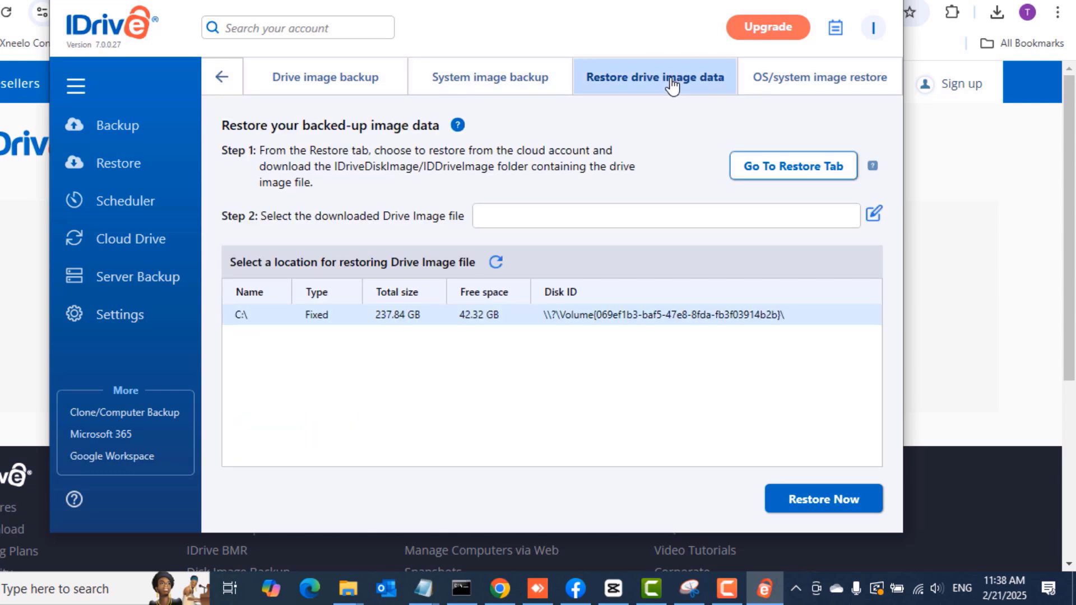
click(505, 84)
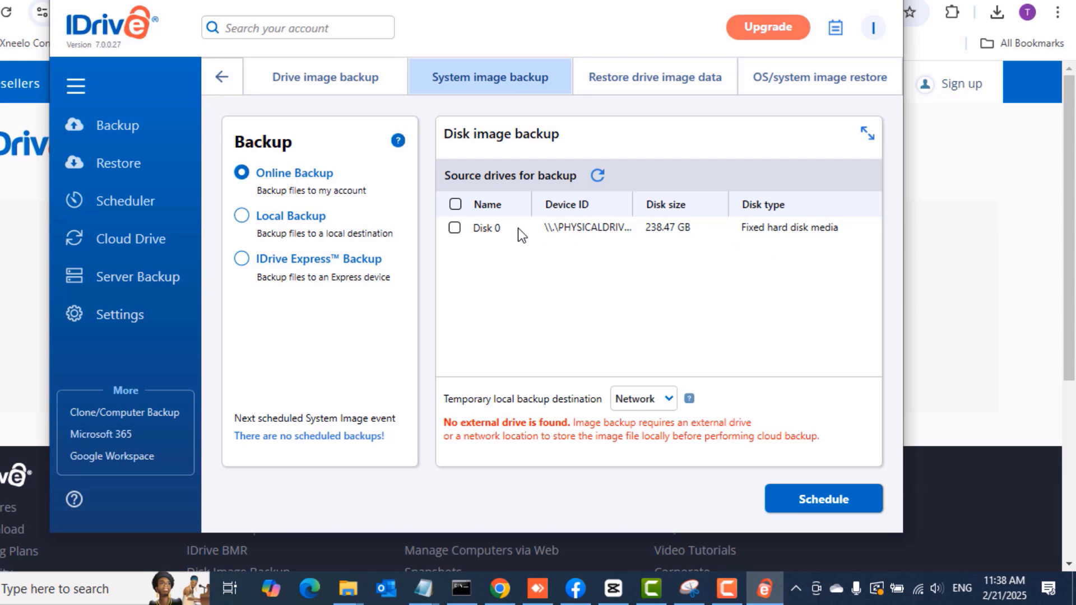
click(454, 227)
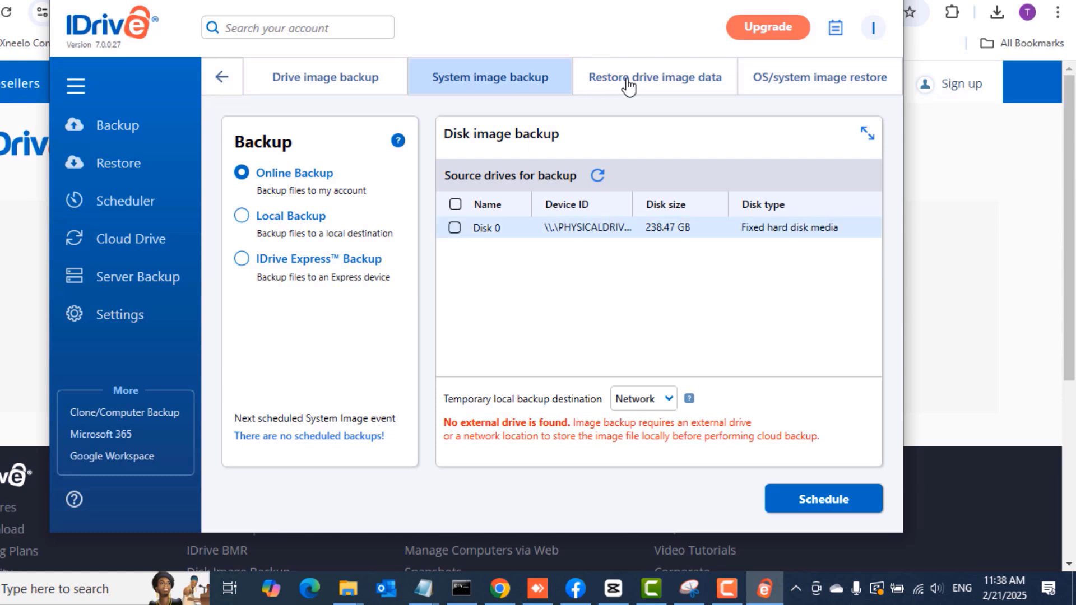
click(655, 87)
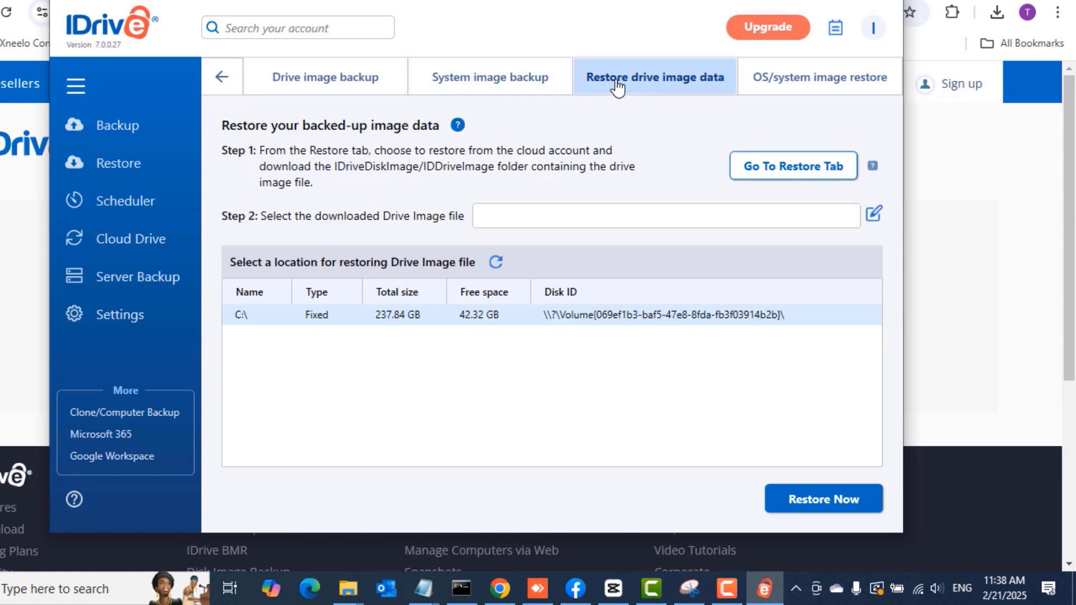
click(811, 84)
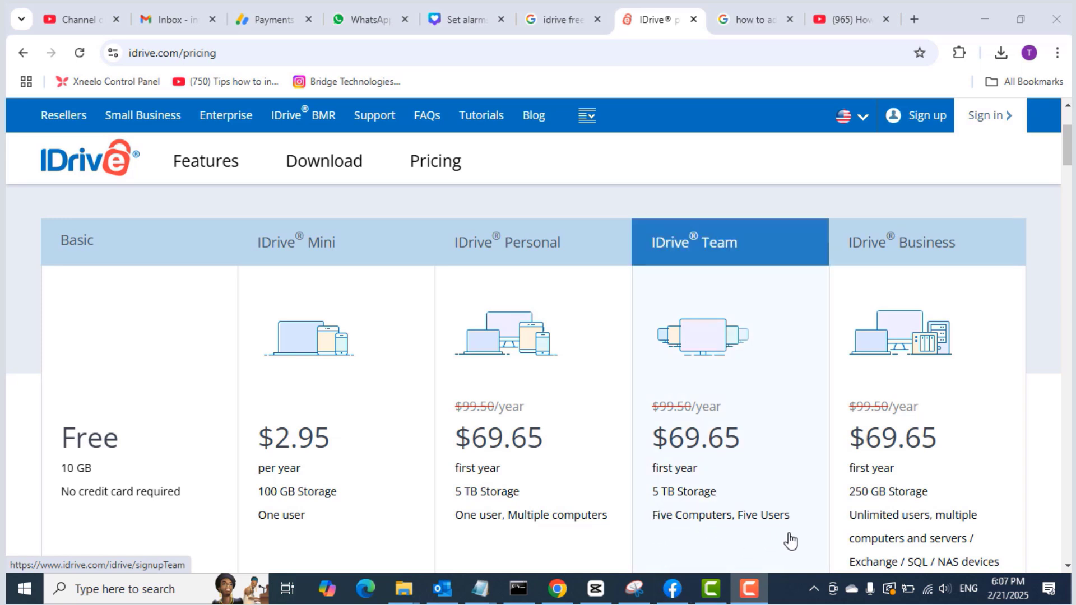
Examine the prices, storage and user limits of the yearly plans on the IDrive pricing page in the browser.
click(1069, 151)
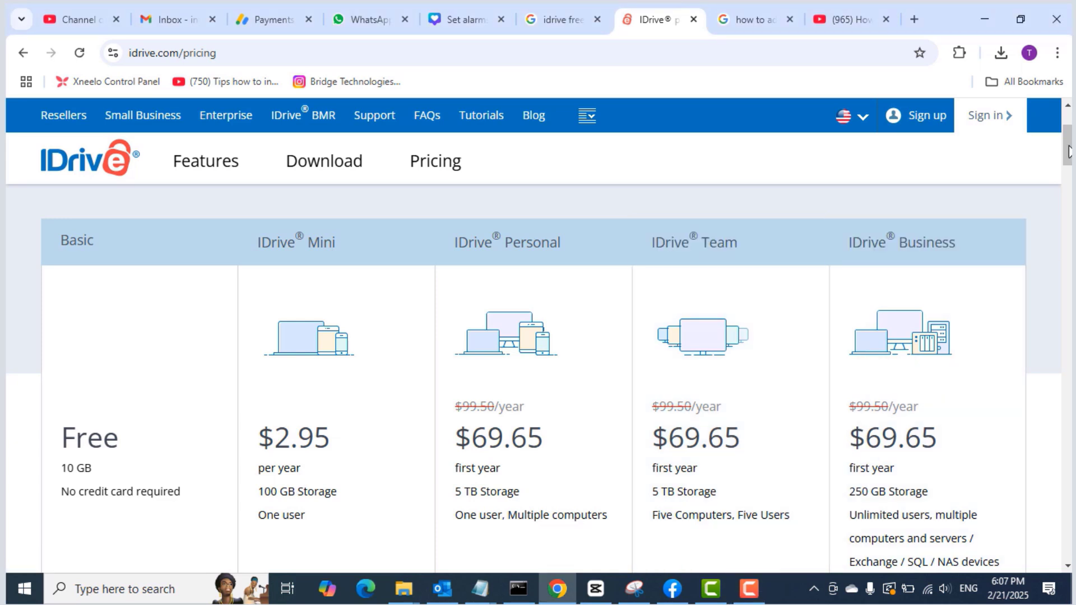
drag(1069, 152, 1069, 158)
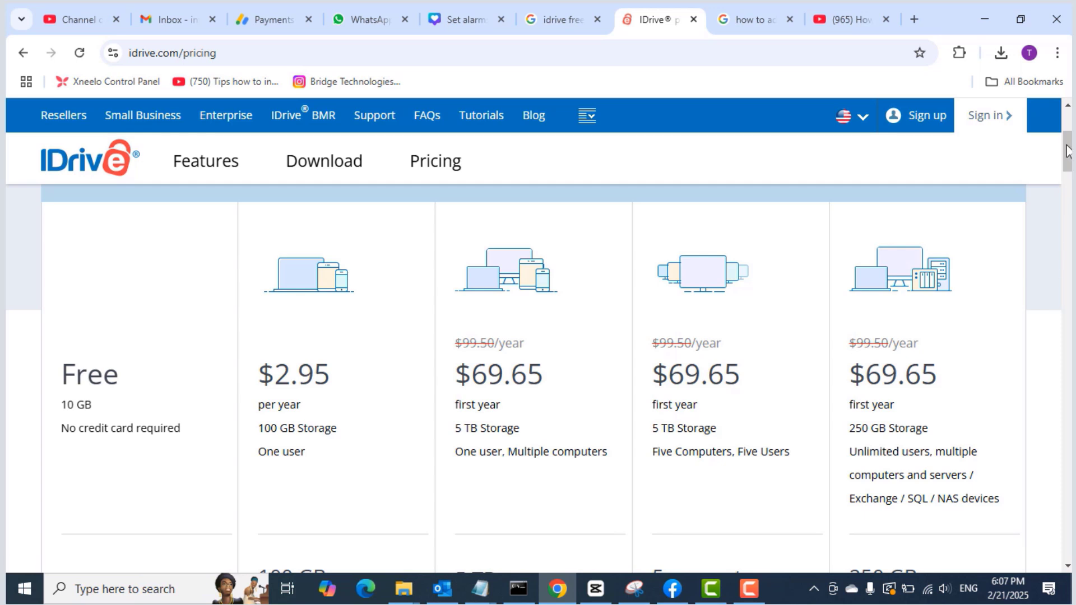
mouse_move(1068, 150)
mouse_down()
mouse_move(1068, 167)
mouse_move(1069, 153)
mouse_up()
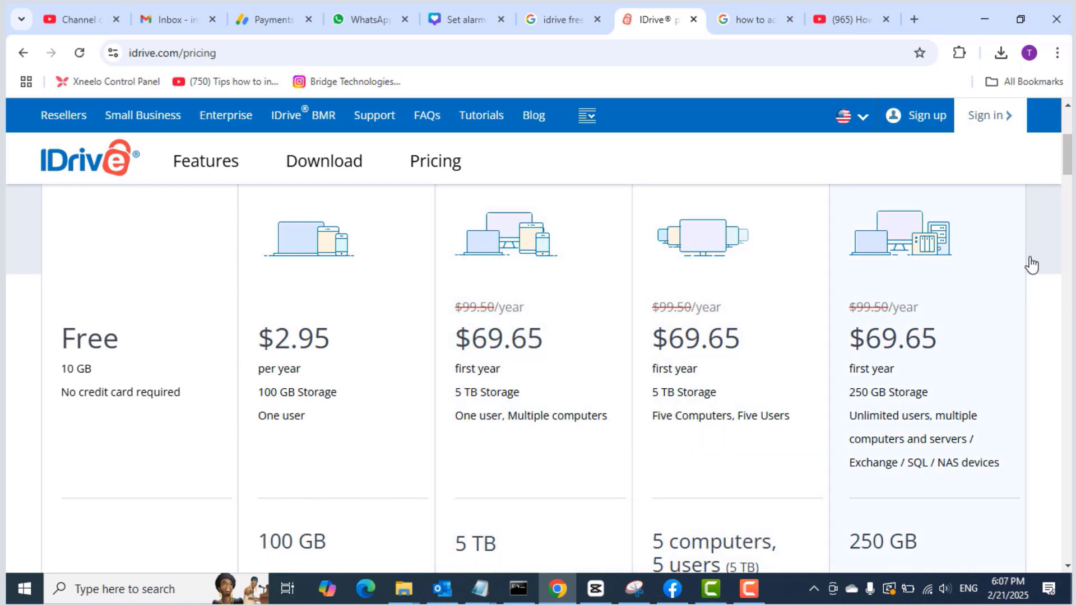
mouse_move(1067, 165)
mouse_down()
mouse_move(1070, 267)
mouse_move(1069, 134)
mouse_move(1070, 148)
mouse_up()
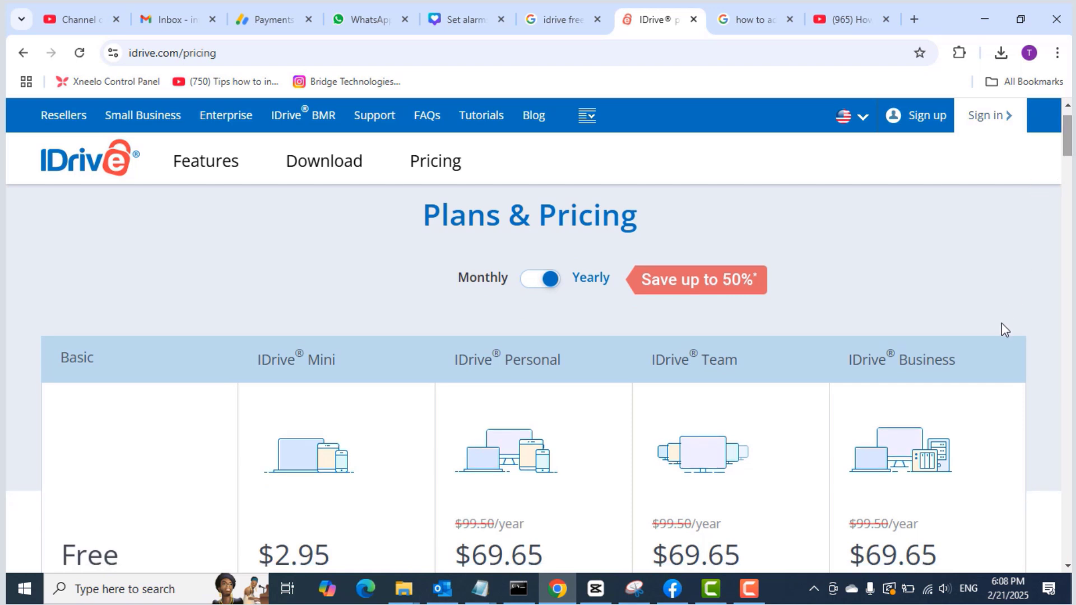